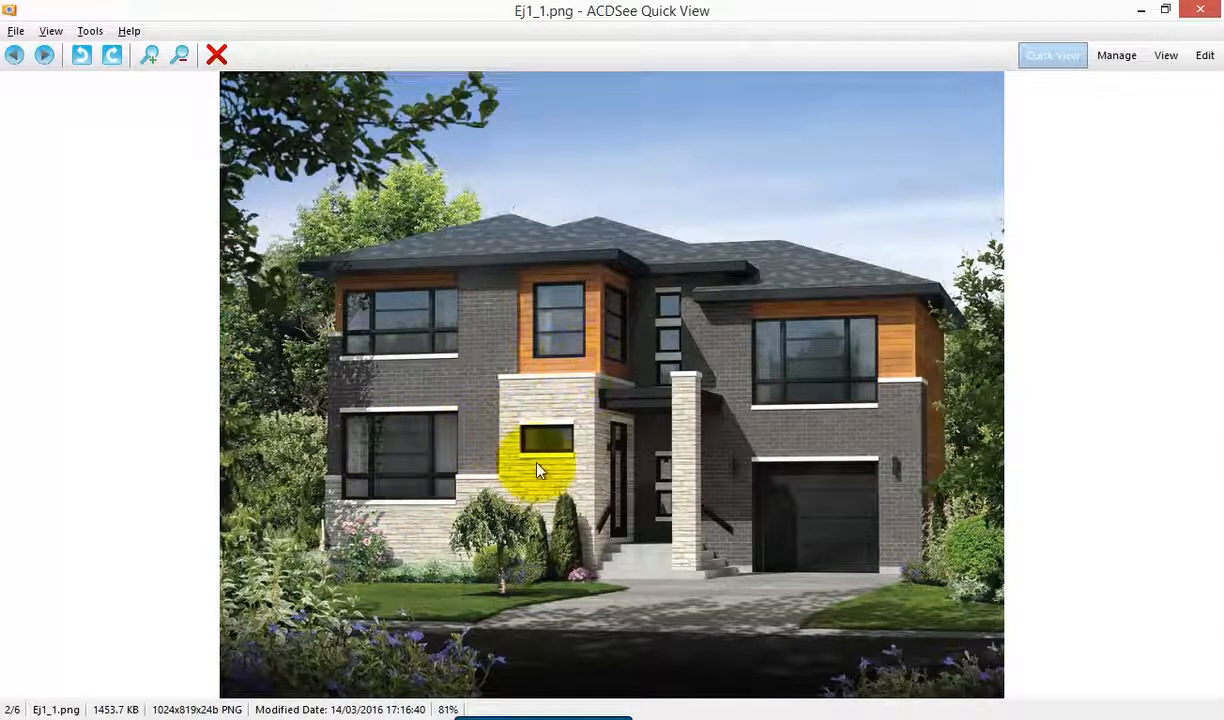
Browse the reference photos of house façades, a tiled bathroom and a wall baseboard to examine different wall finishes
scroll(558, 491, down, 1)
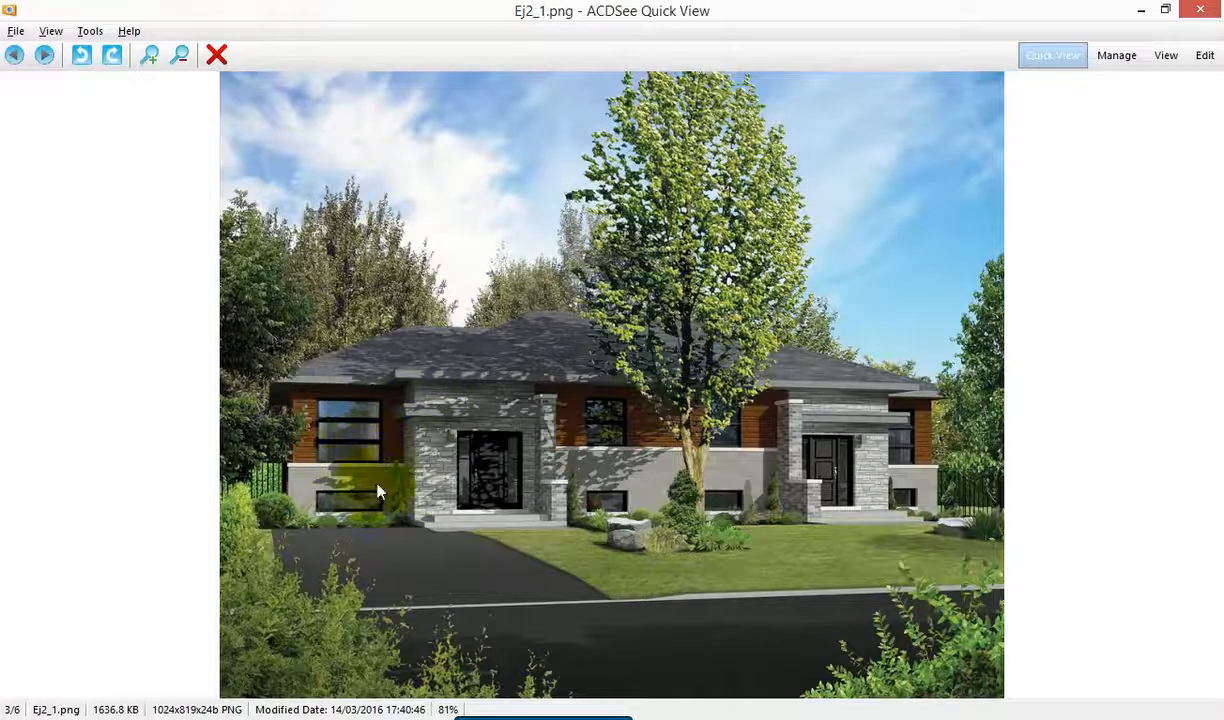
scroll(380, 494, down, 1)
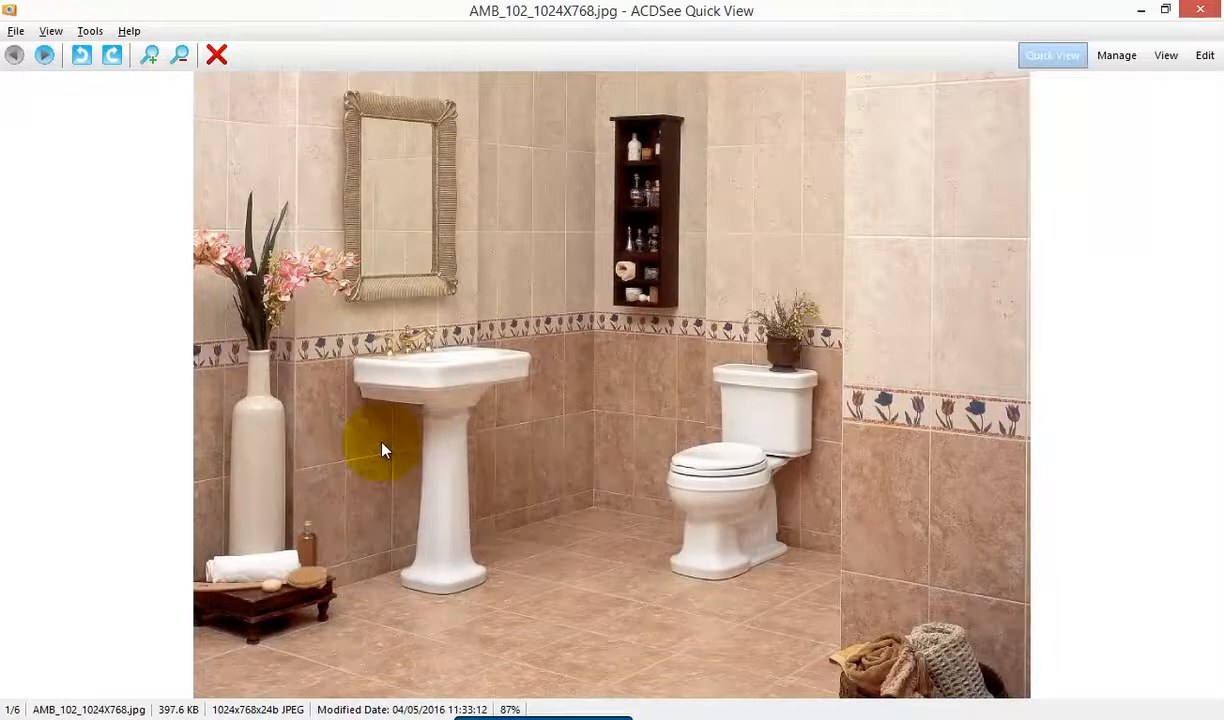
scroll(383, 450, down, 1)
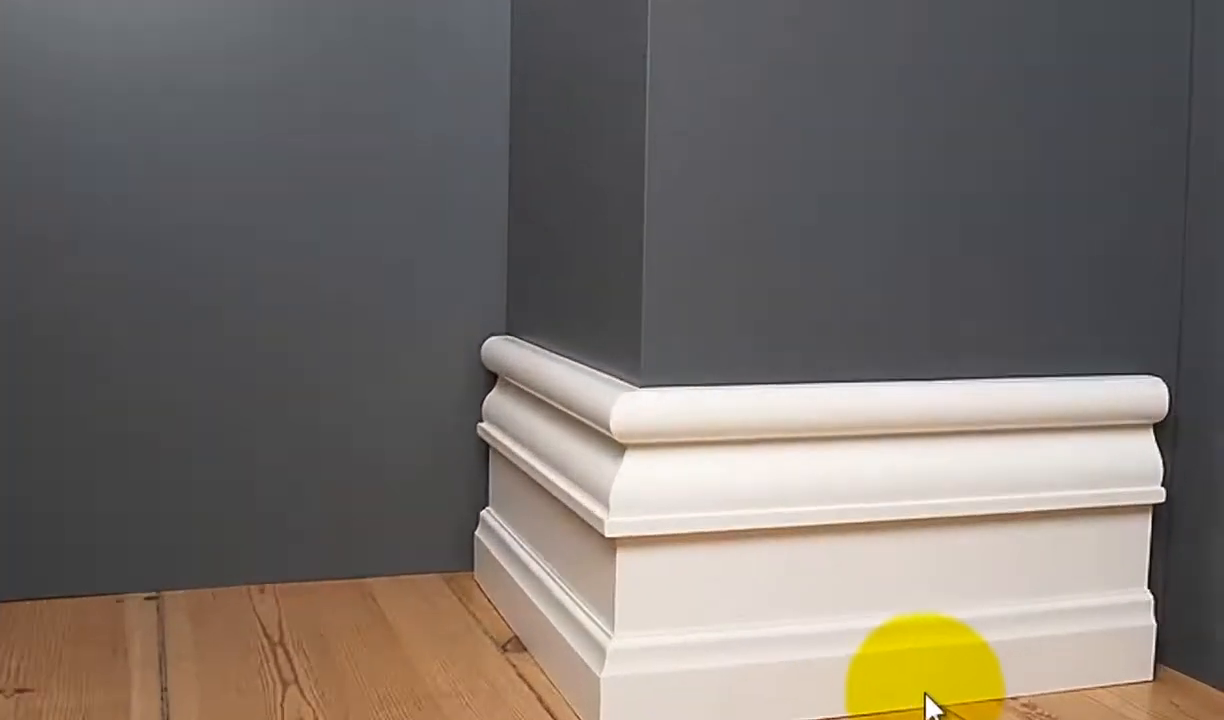
scroll(848, 635, down, 1)
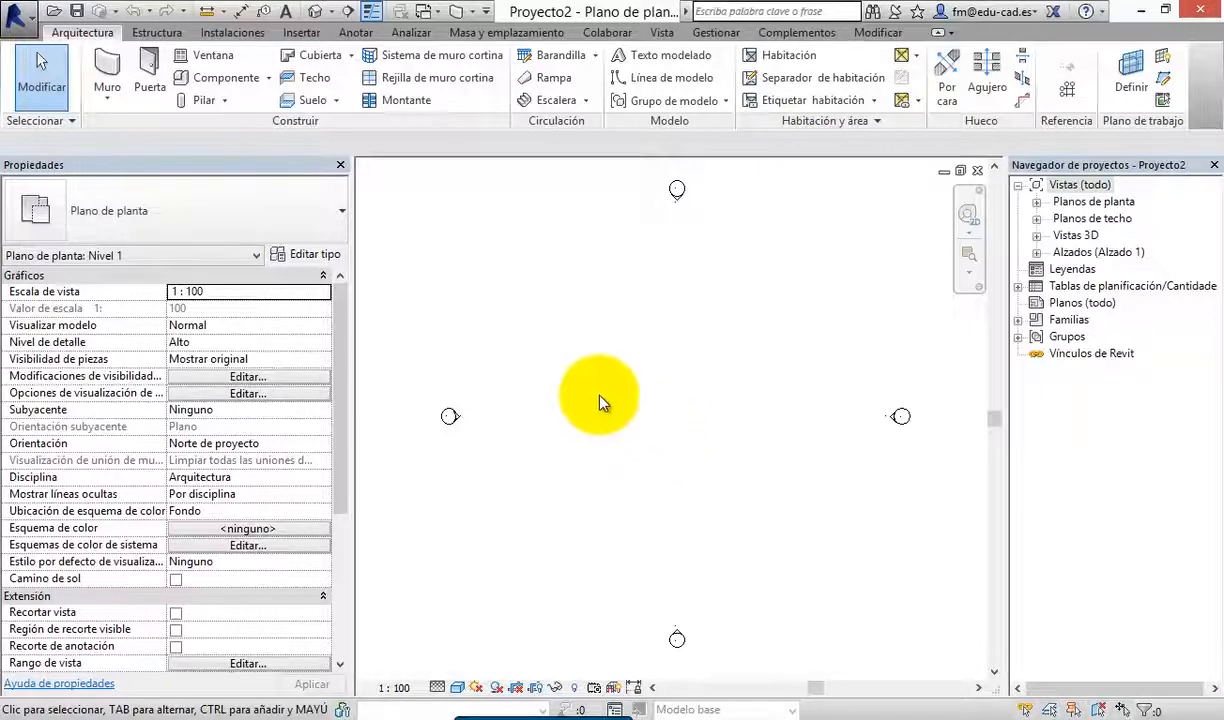
Start the Wall command with the basic wall type Tabique - 10 cm
click(104, 58)
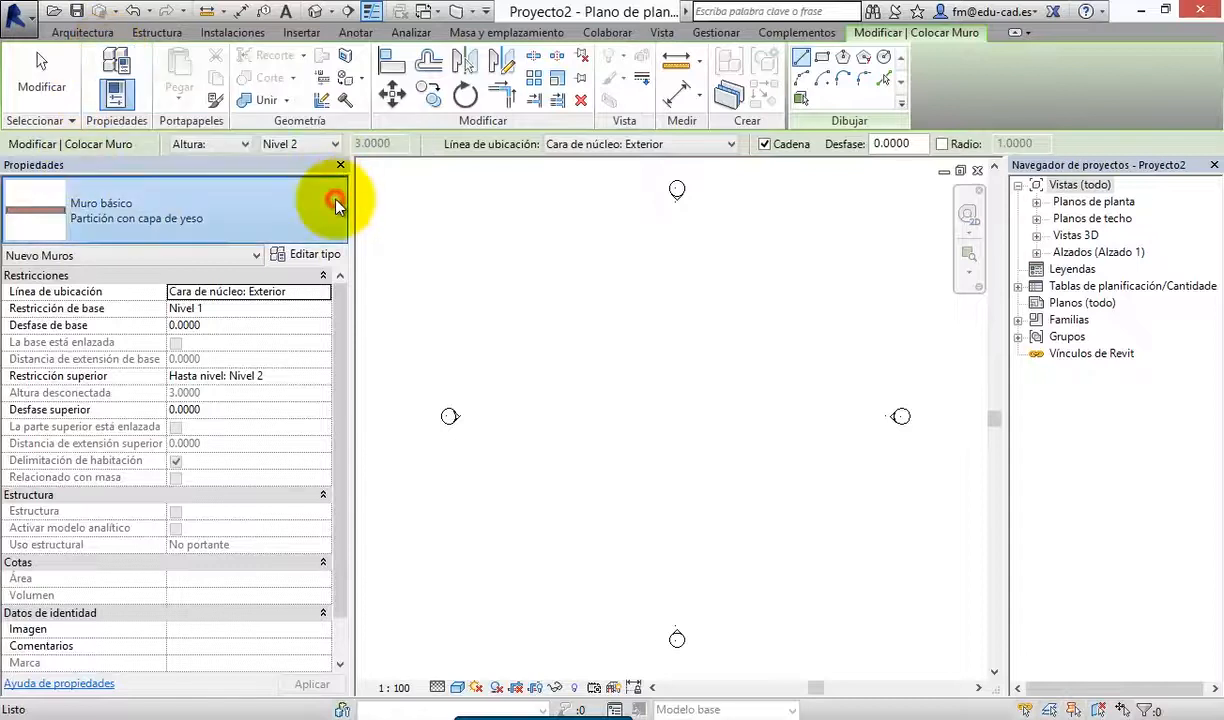
click(322, 193)
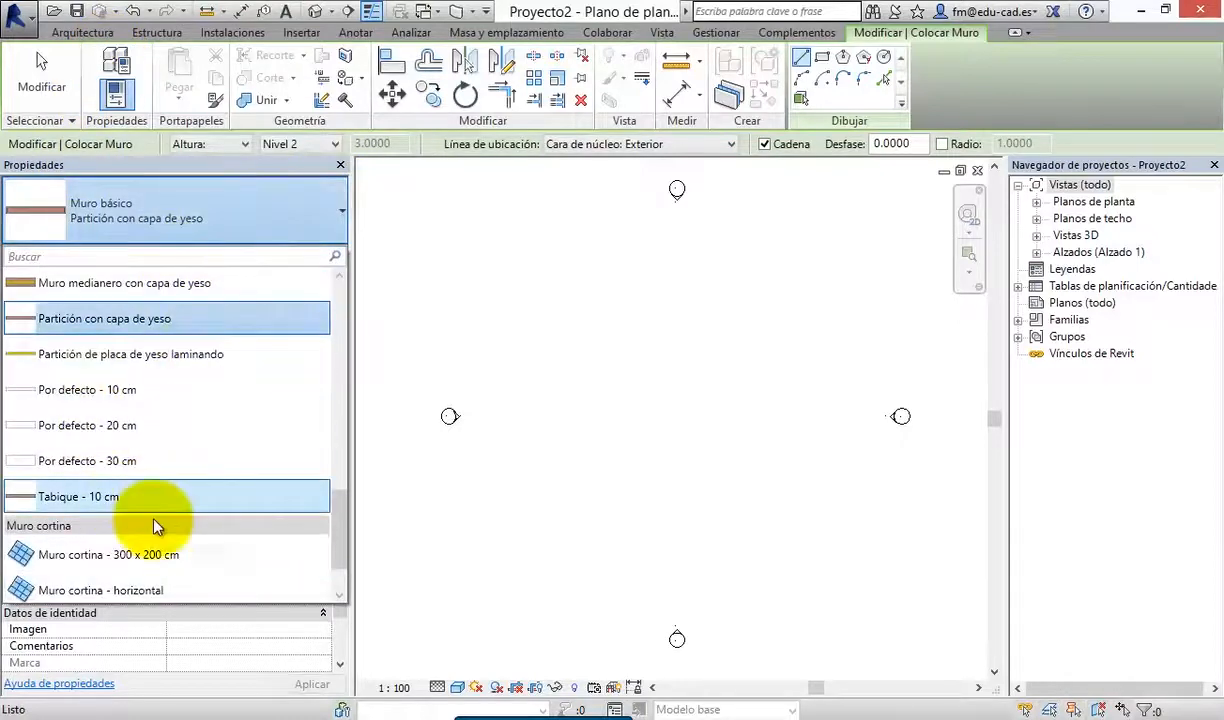
mouse_move(238, 330)
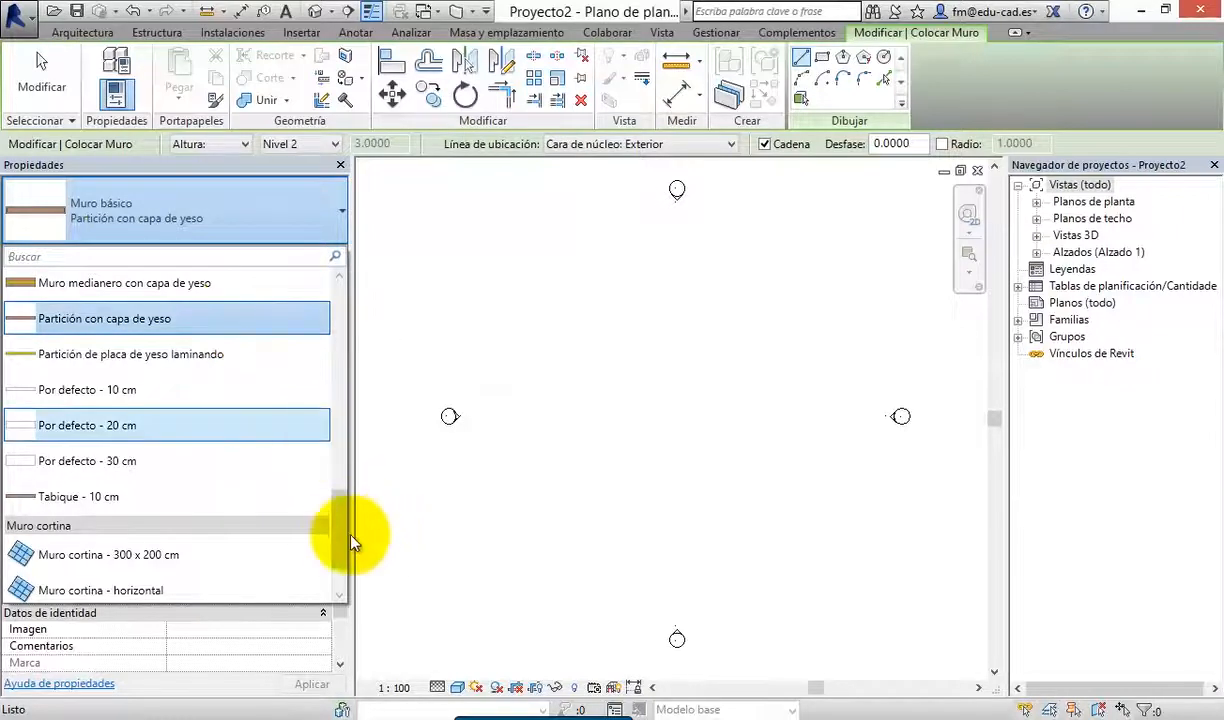
mouse_move(350, 543)
mouse_down()
mouse_move(343, 497)
mouse_move(349, 545)
mouse_up()
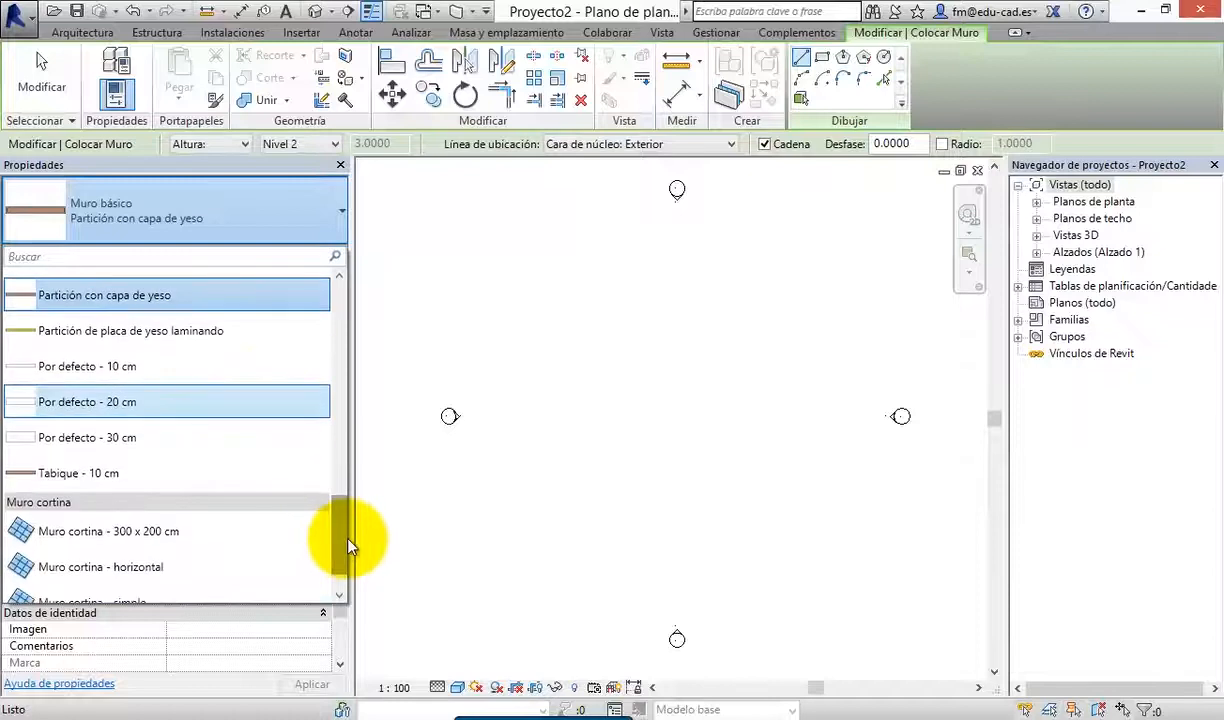
click(124, 474)
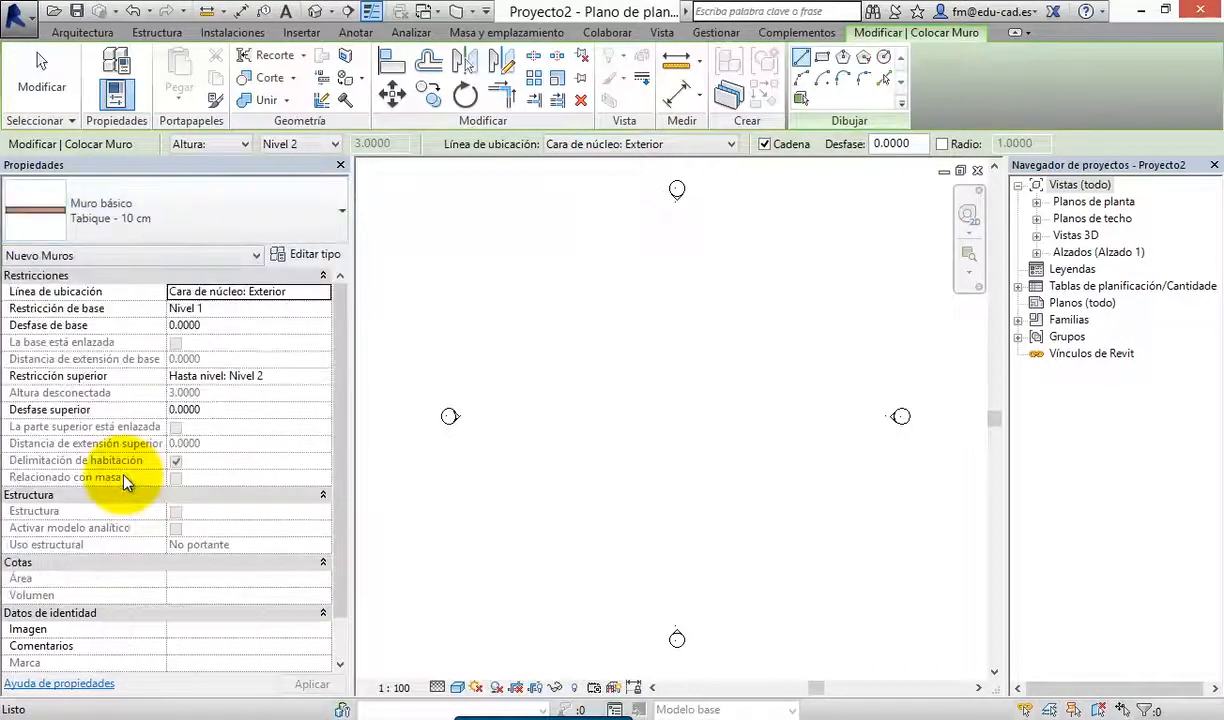
Duplicate the wall type as "Muro simple (10 cm)" and open its structure for editing
click(316, 256)
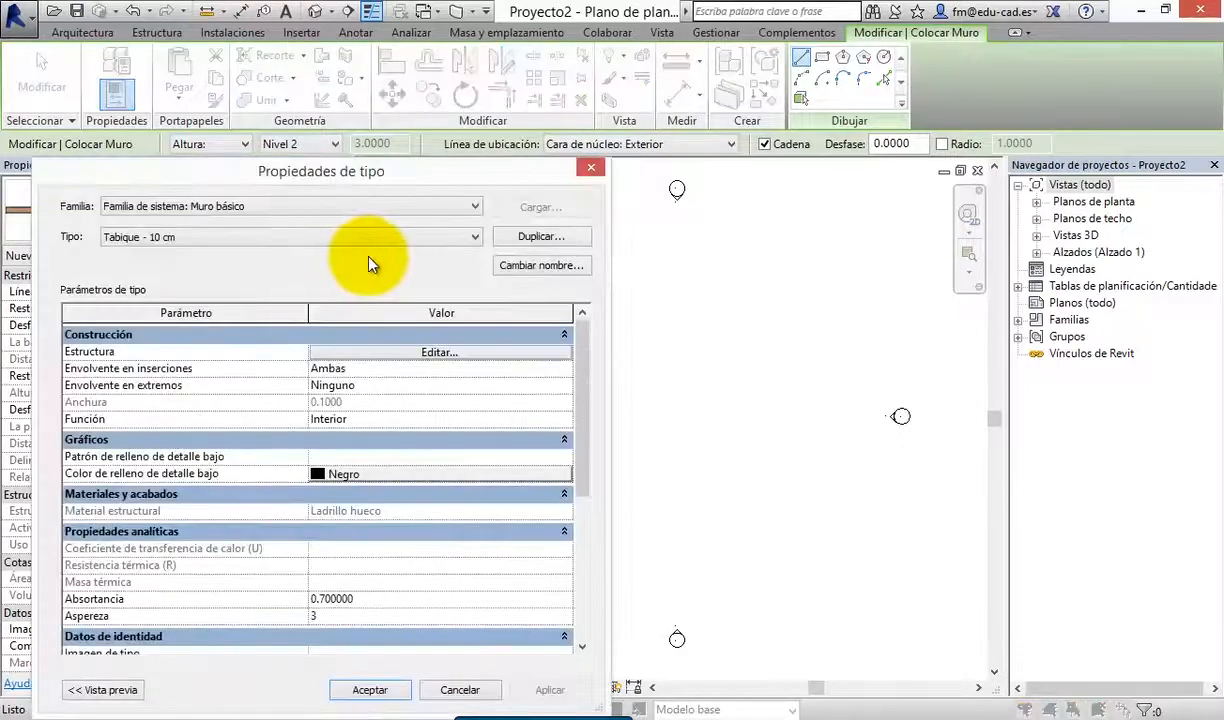
click(556, 245)
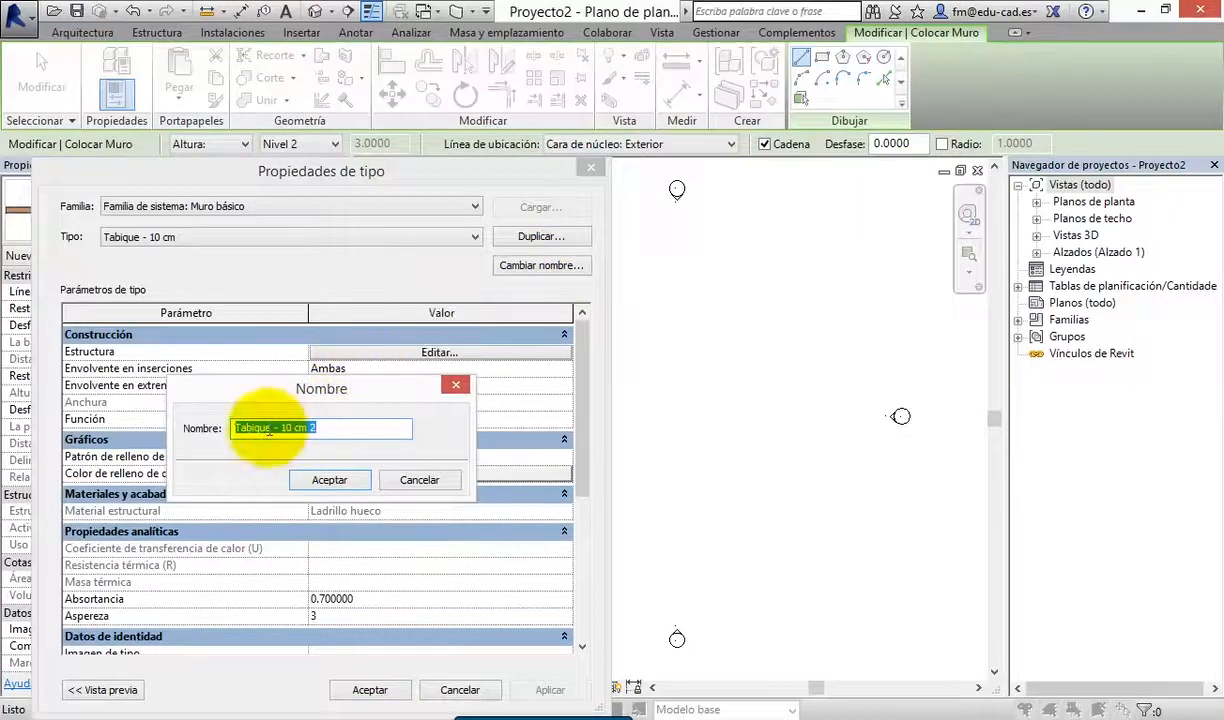
drag(269, 430, 220, 429)
text(M)
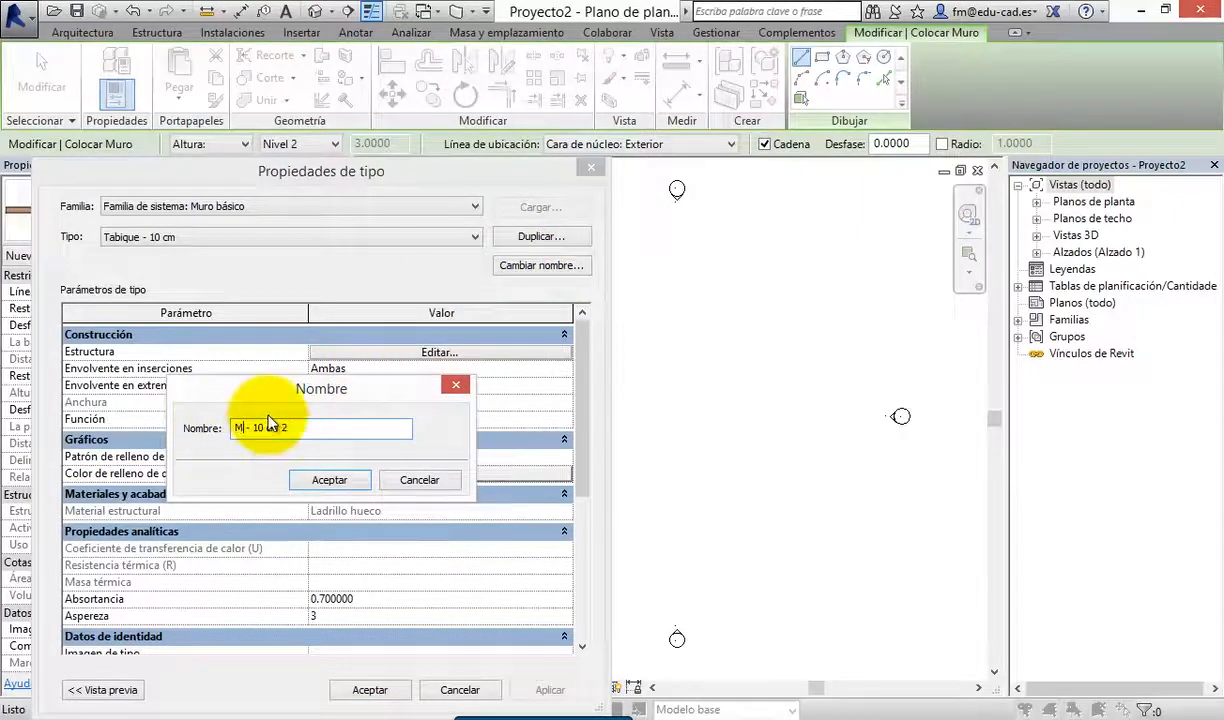
text(uro simple)
key(Delete)
key(Delete)
key(Delete)
key(Delete)
key(Delete)
key(Delete)
key(Delete)
key(Delete)
key(Delete)
key(Delete)
text((10)
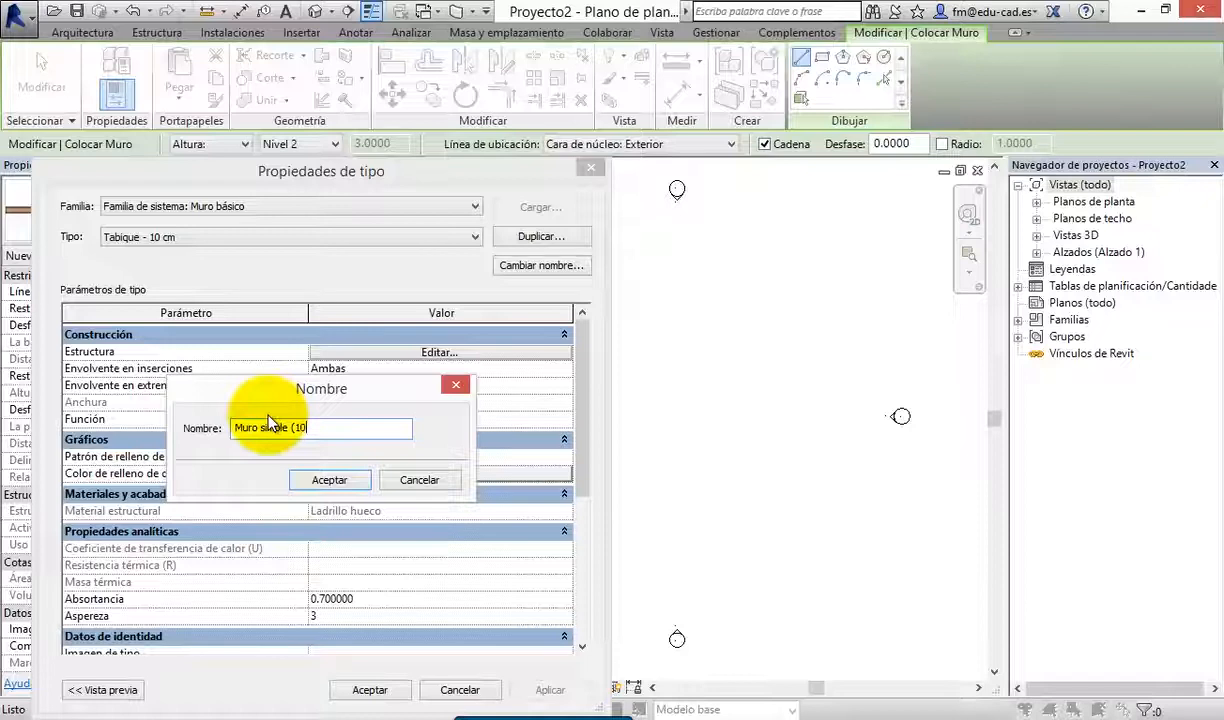
text( cm))
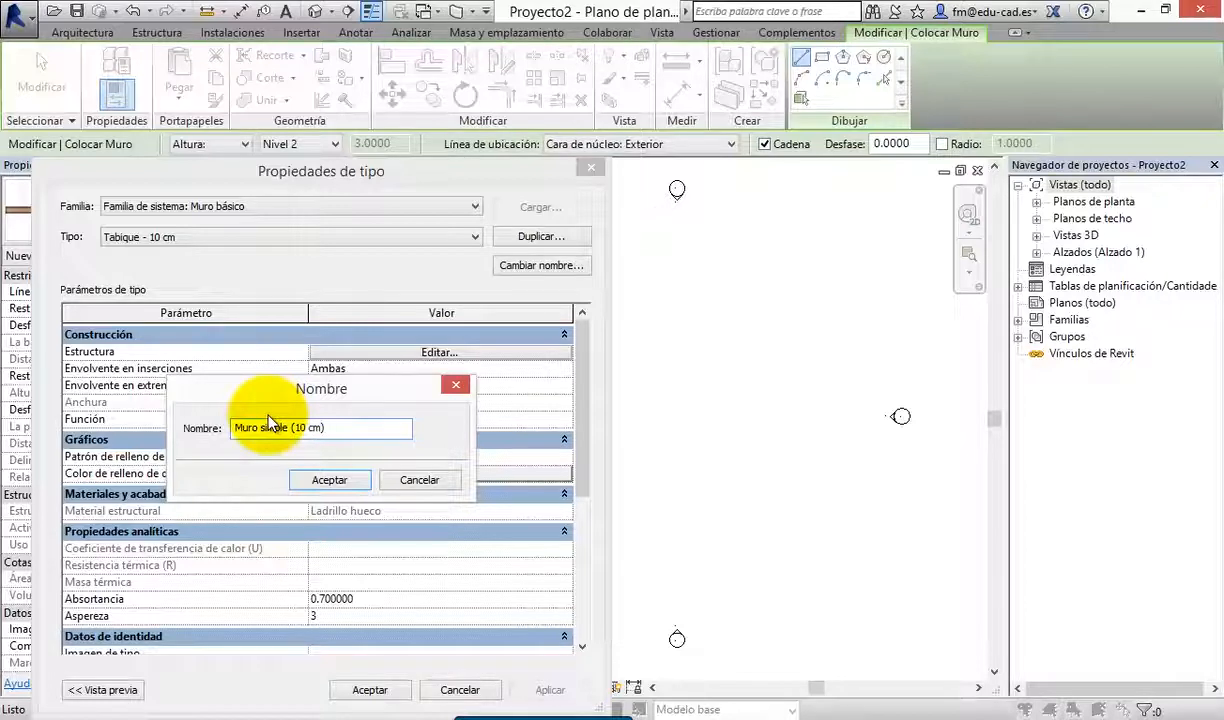
click(327, 481)
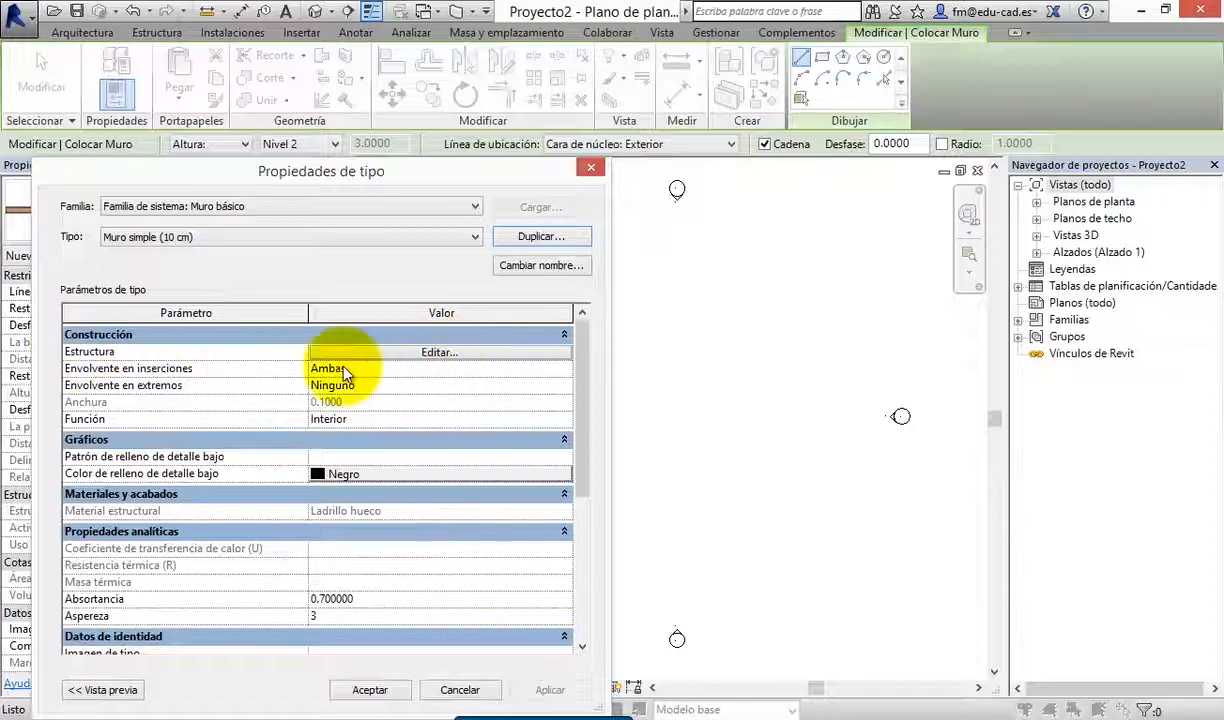
click(458, 352)
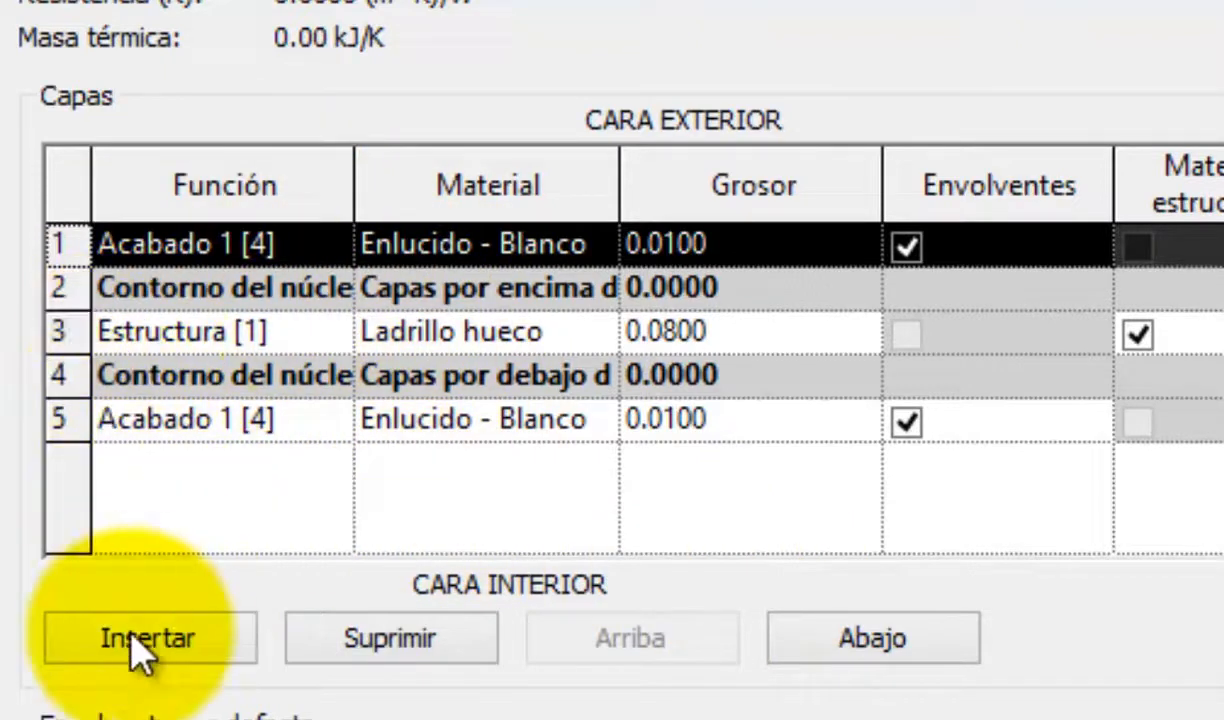
Insert a trial layer in the wall structure, move it down to the interior end of the list, and delete it
click(175, 645)
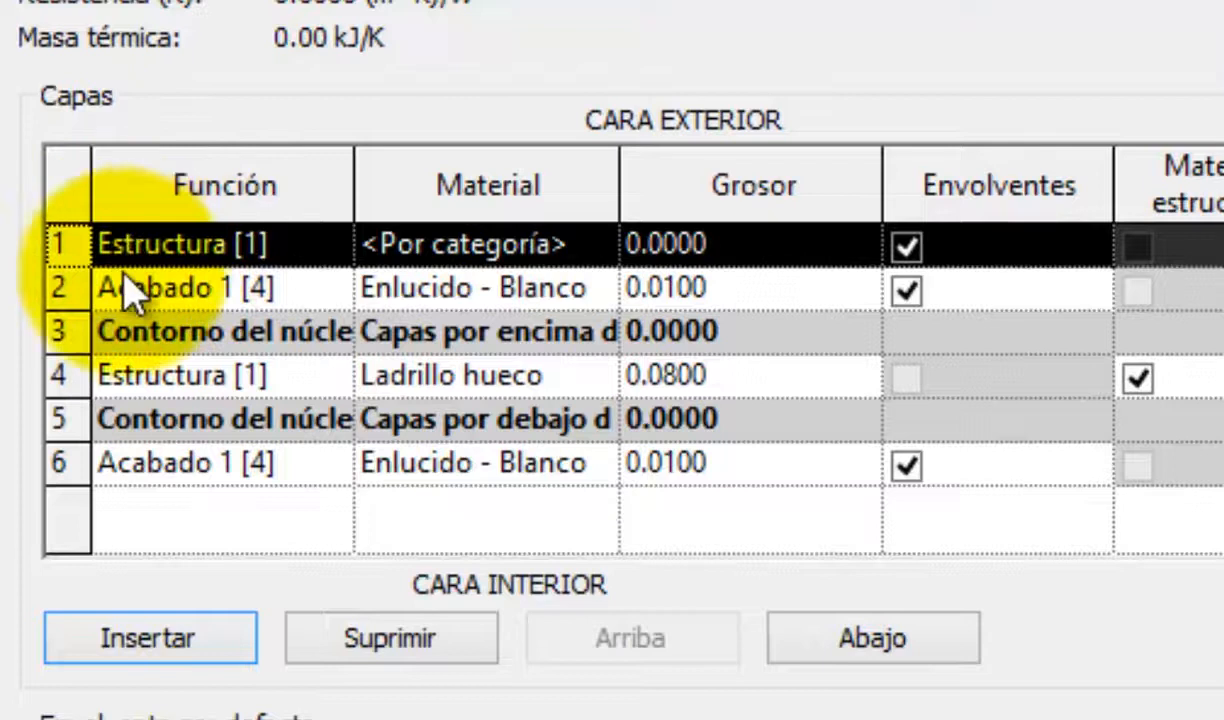
click(869, 662)
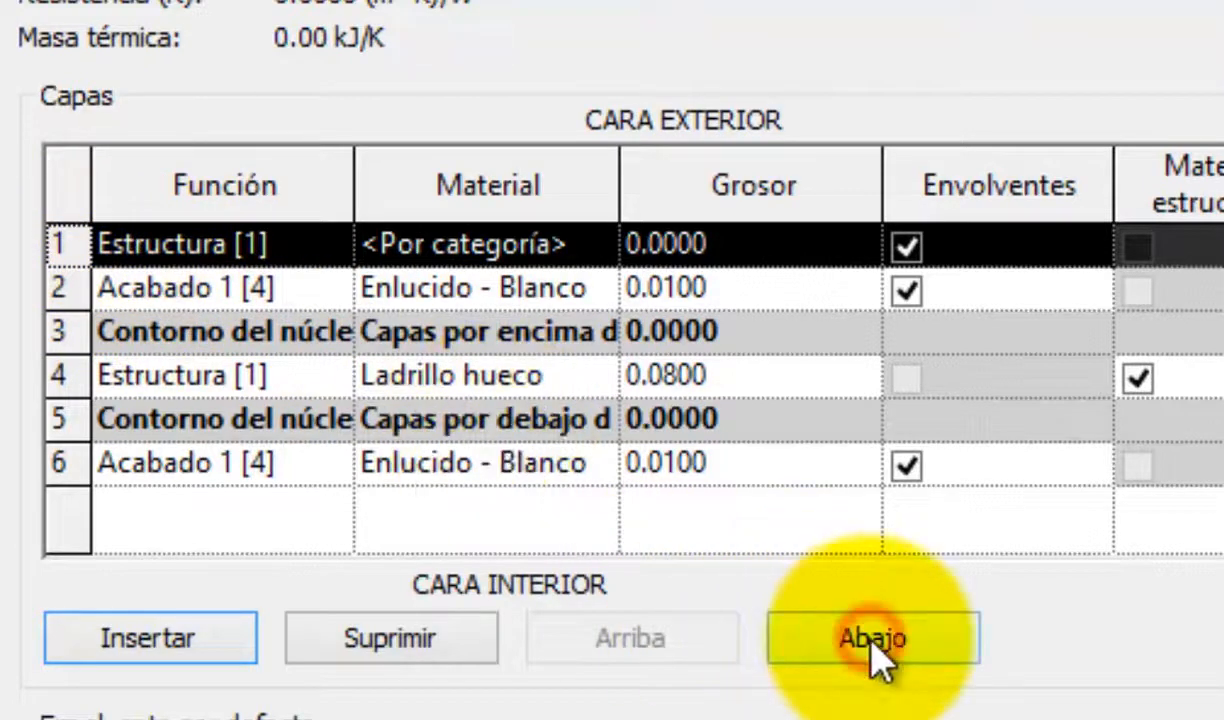
click(875, 662)
click(871, 645)
click(871, 645)
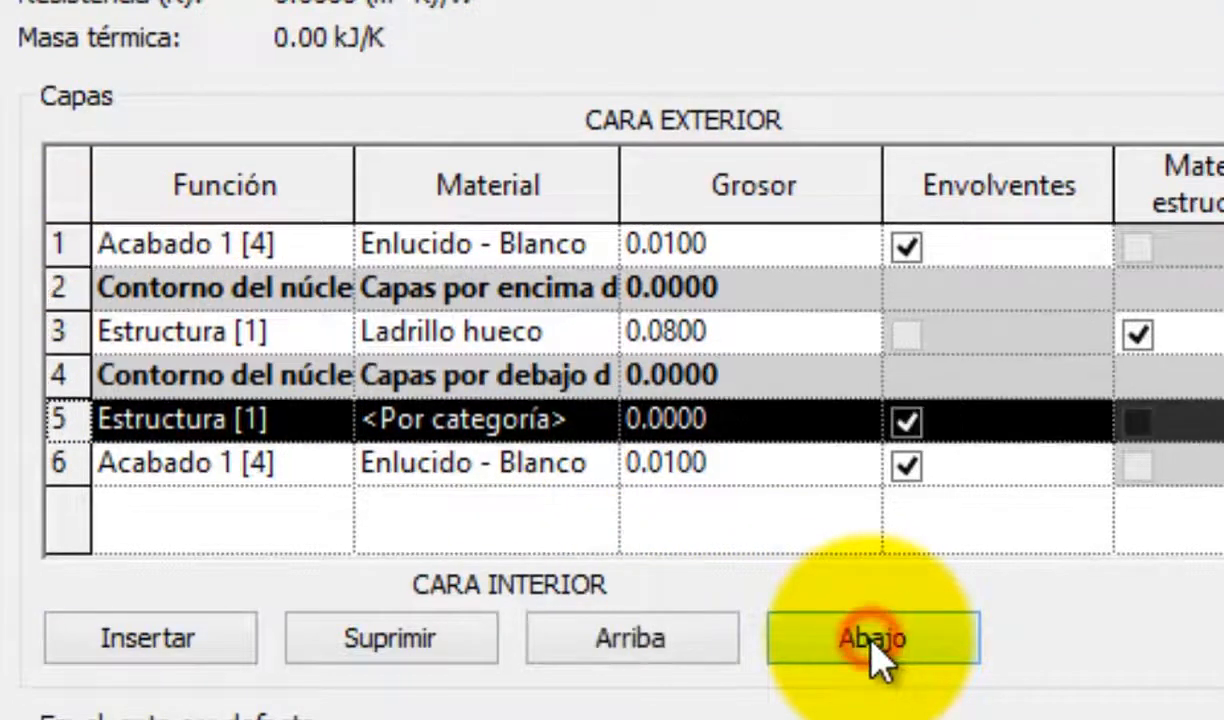
click(871, 645)
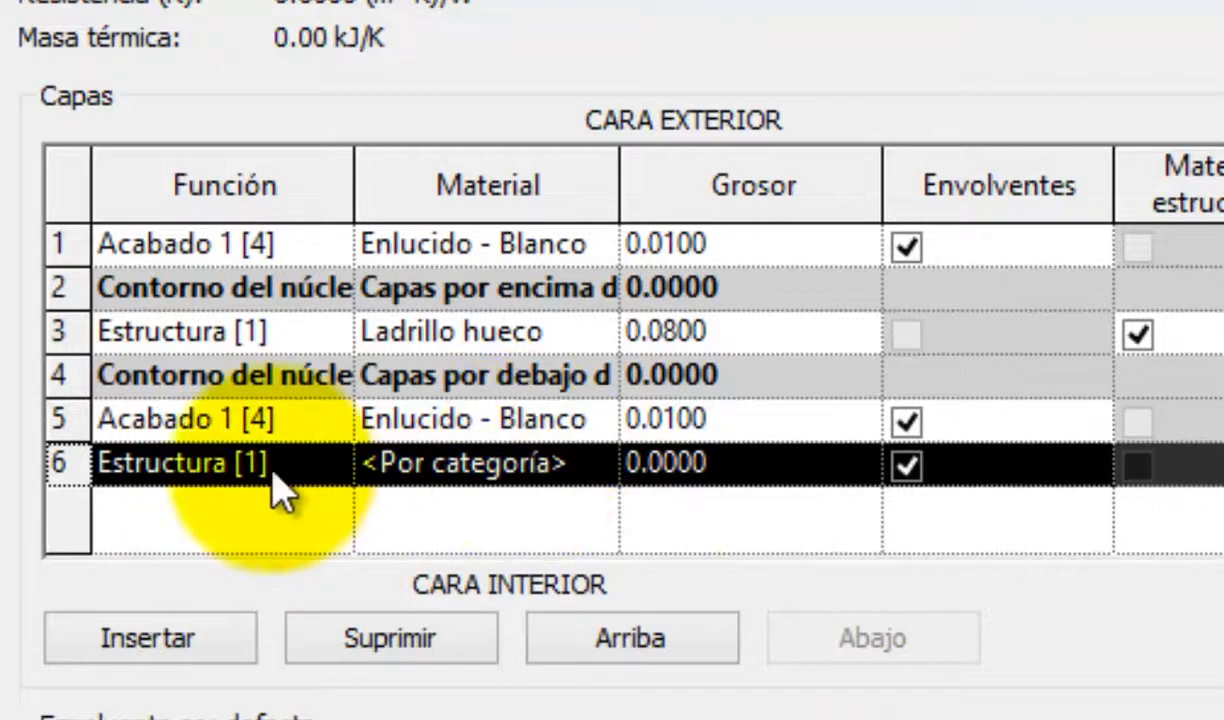
click(349, 641)
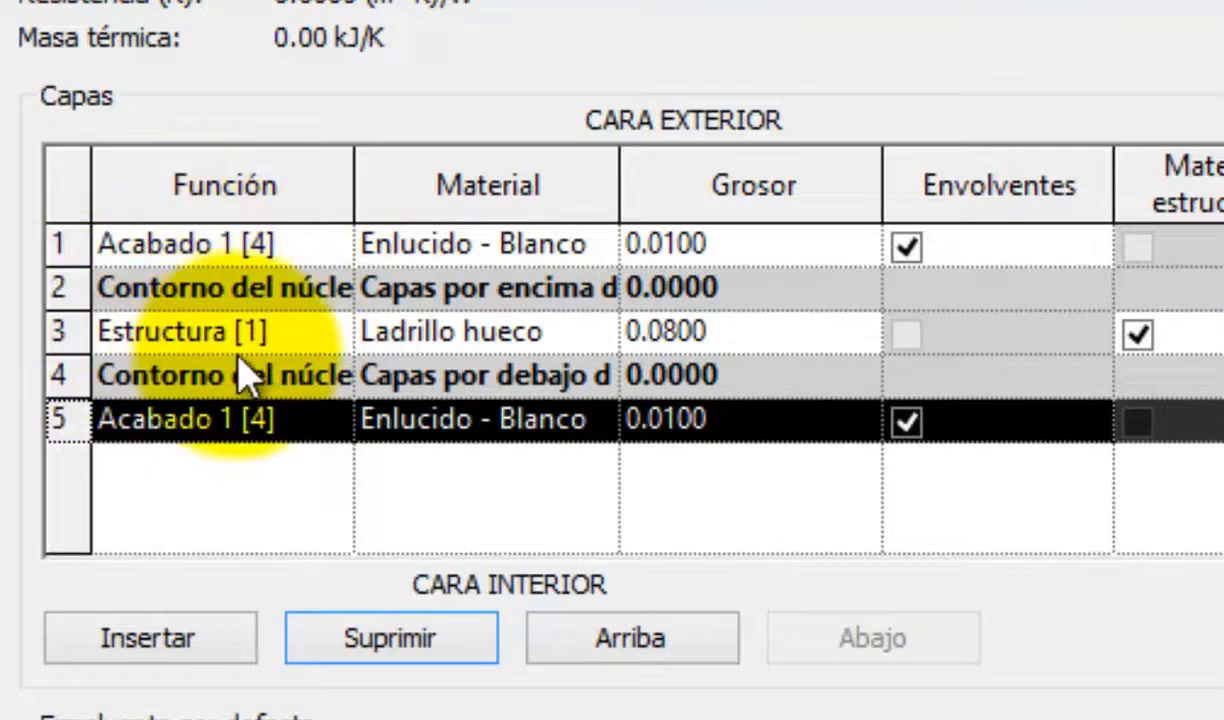
Set the thickness of both Enlucido - Blanco finish layers to 0.02 and of the Ladrillo hueco structure layer to 0.06
click(680, 250)
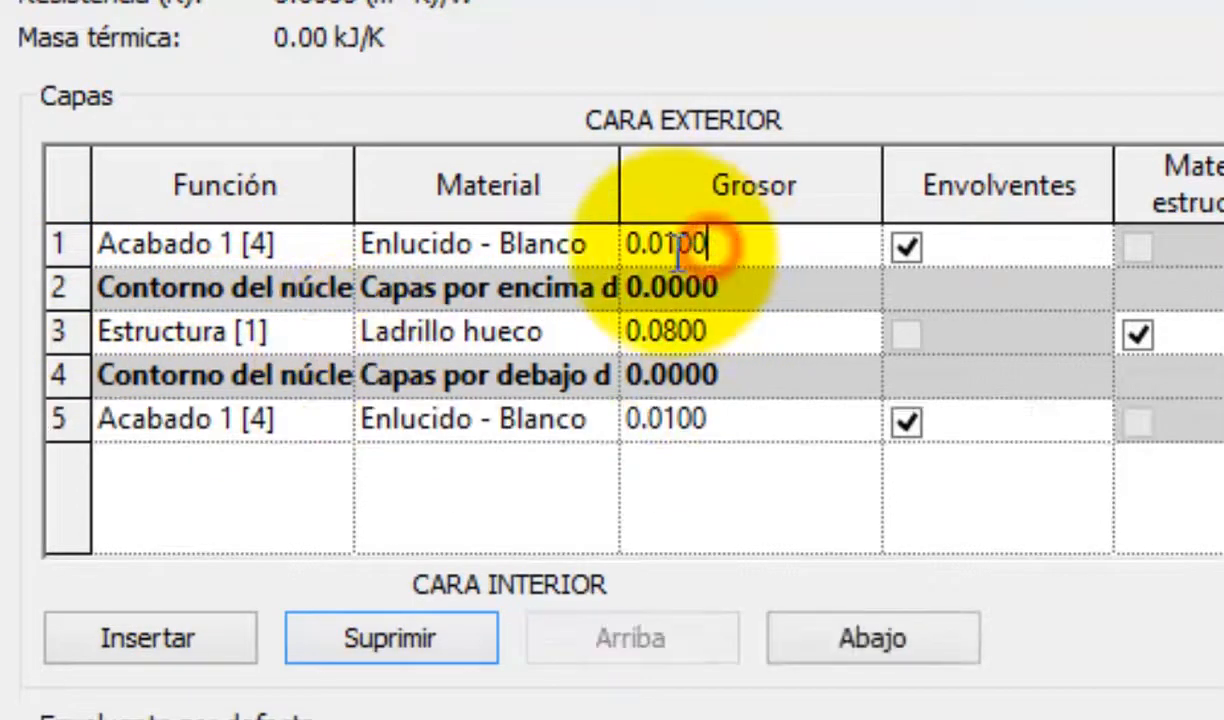
drag(666, 249, 751, 249)
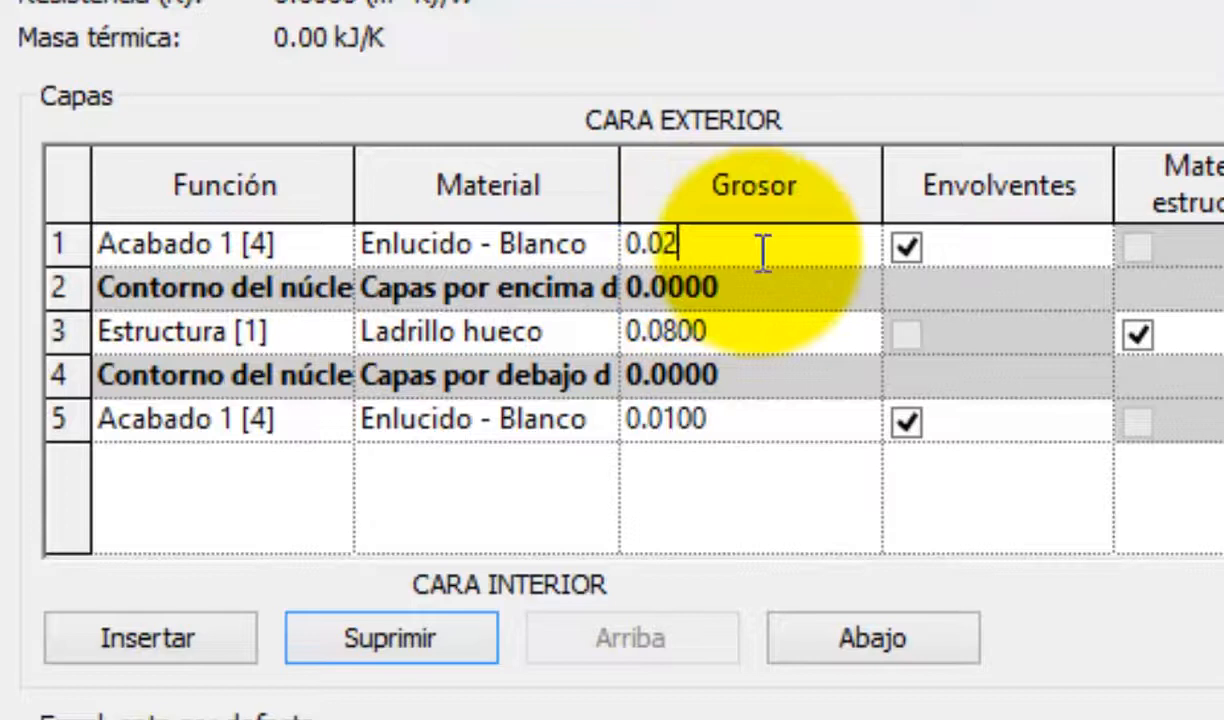
text(2)
click(683, 427)
drag(664, 423, 778, 432)
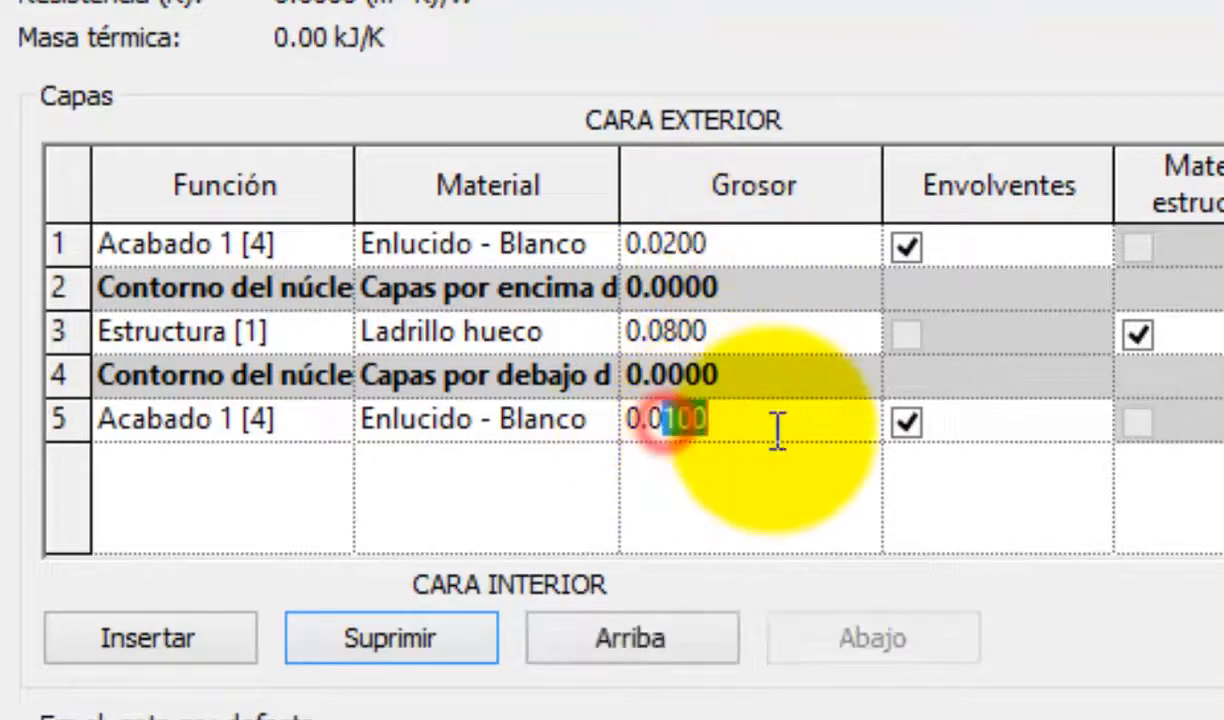
text(2)
key(Tab)
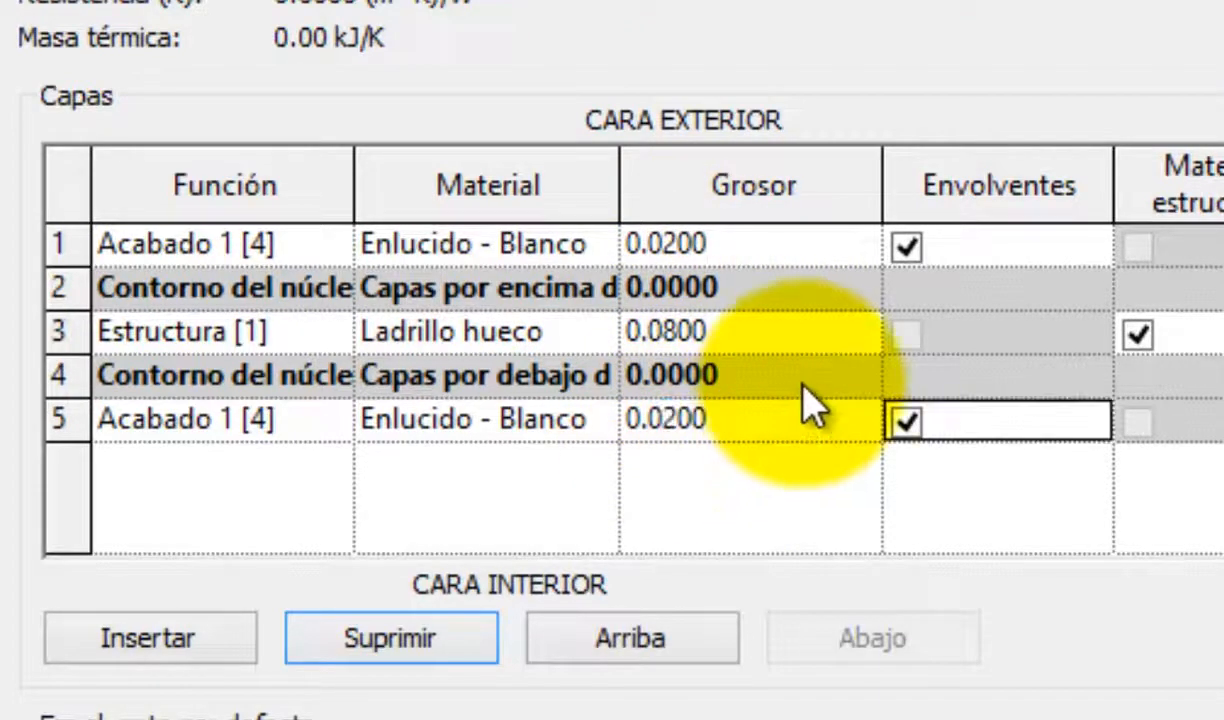
drag(663, 333, 790, 333)
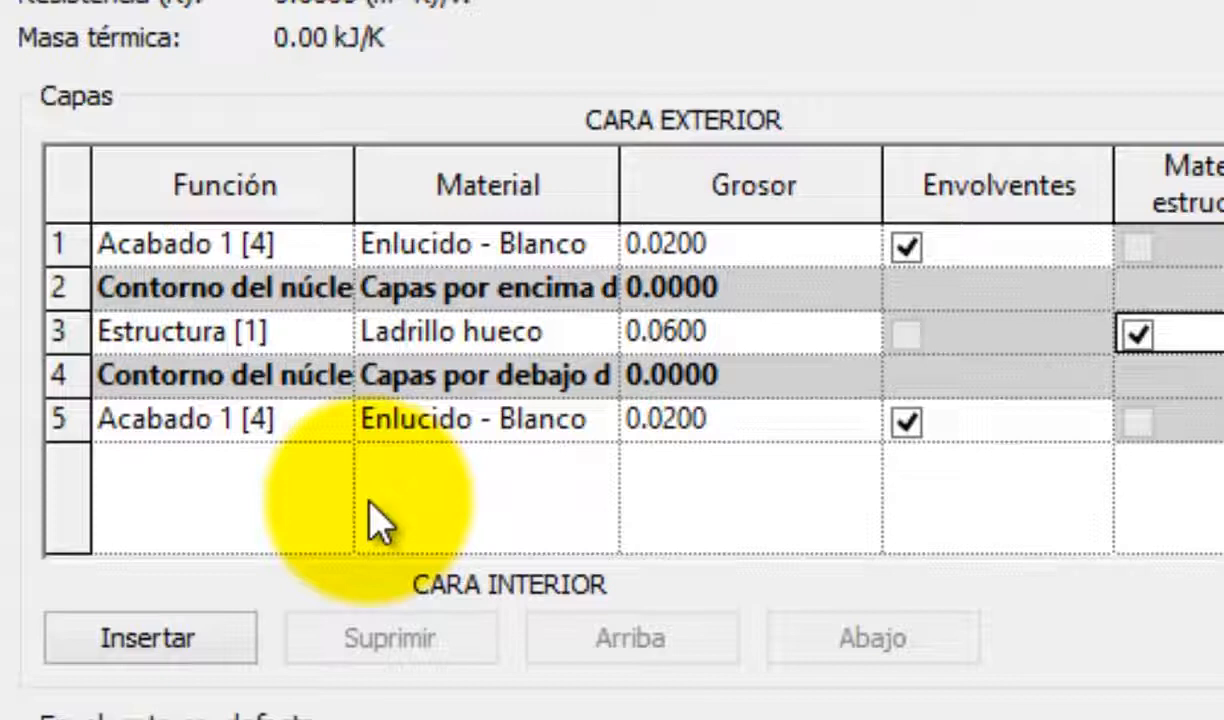
Browse the materials available for the exterior finish layer, and widen the Material column of the layer table
click(571, 251)
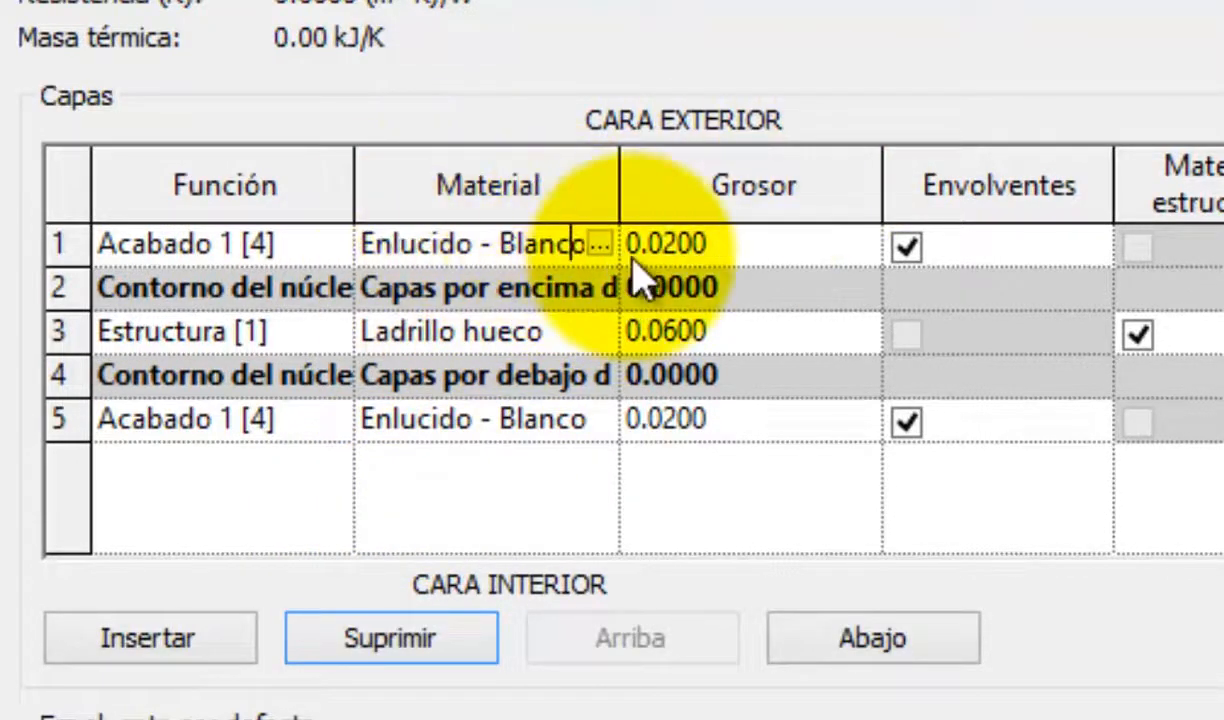
click(598, 244)
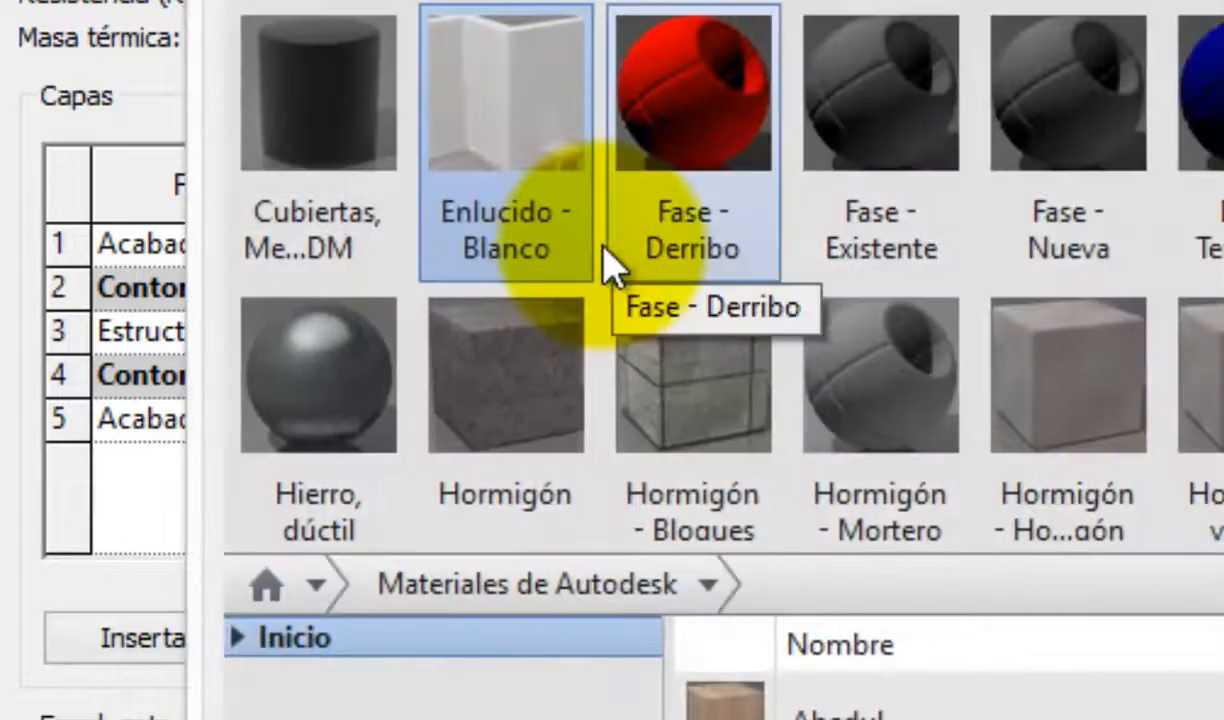
scroll(1040, 200, up, 1)
scroll(700, 260, up, 5)
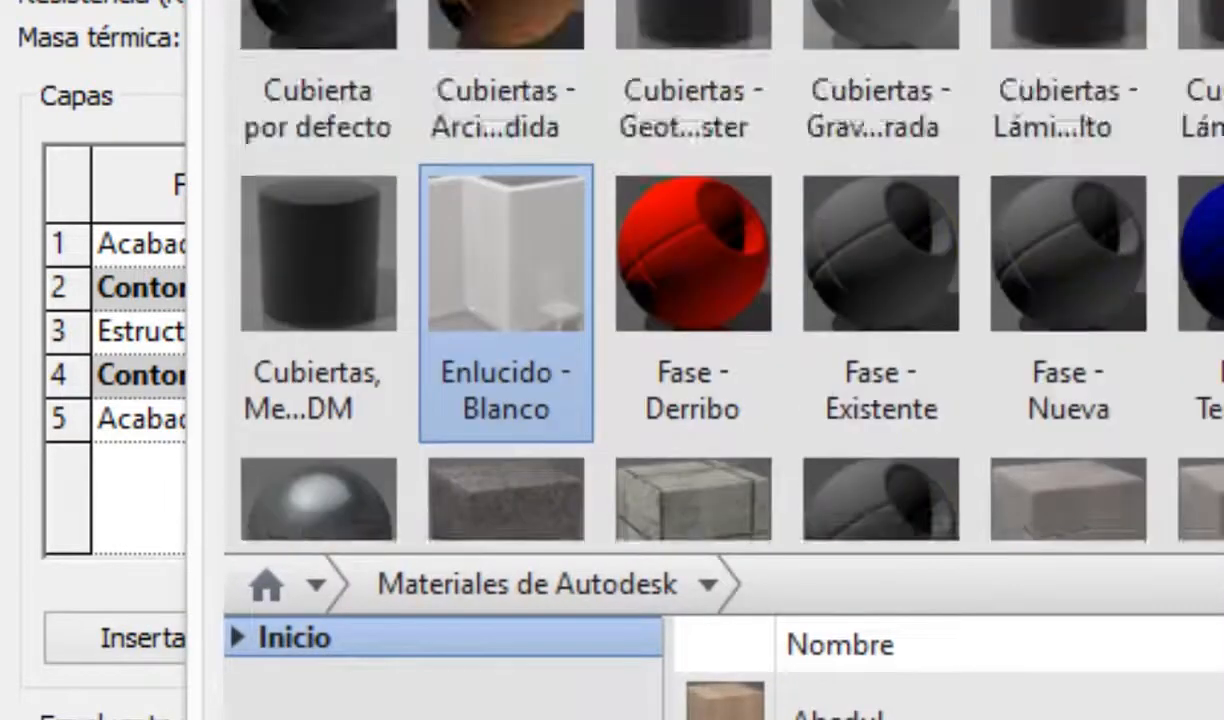
scroll(700, 280, down, 1)
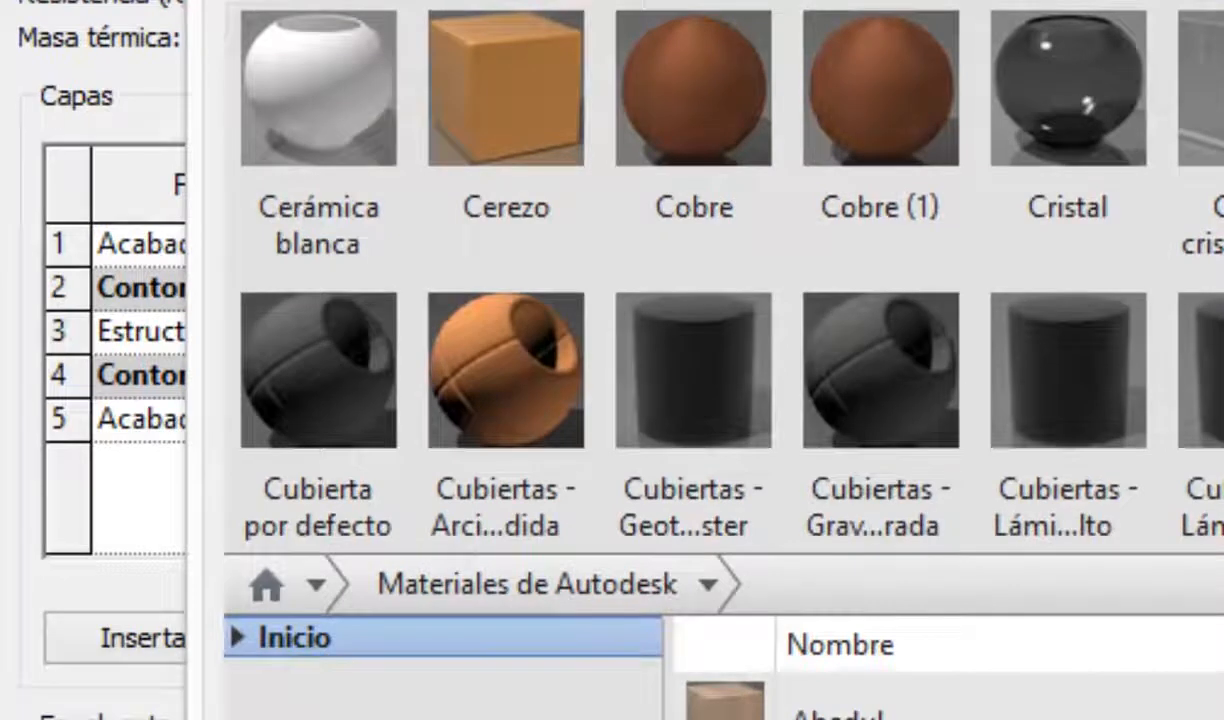
key(Escape)
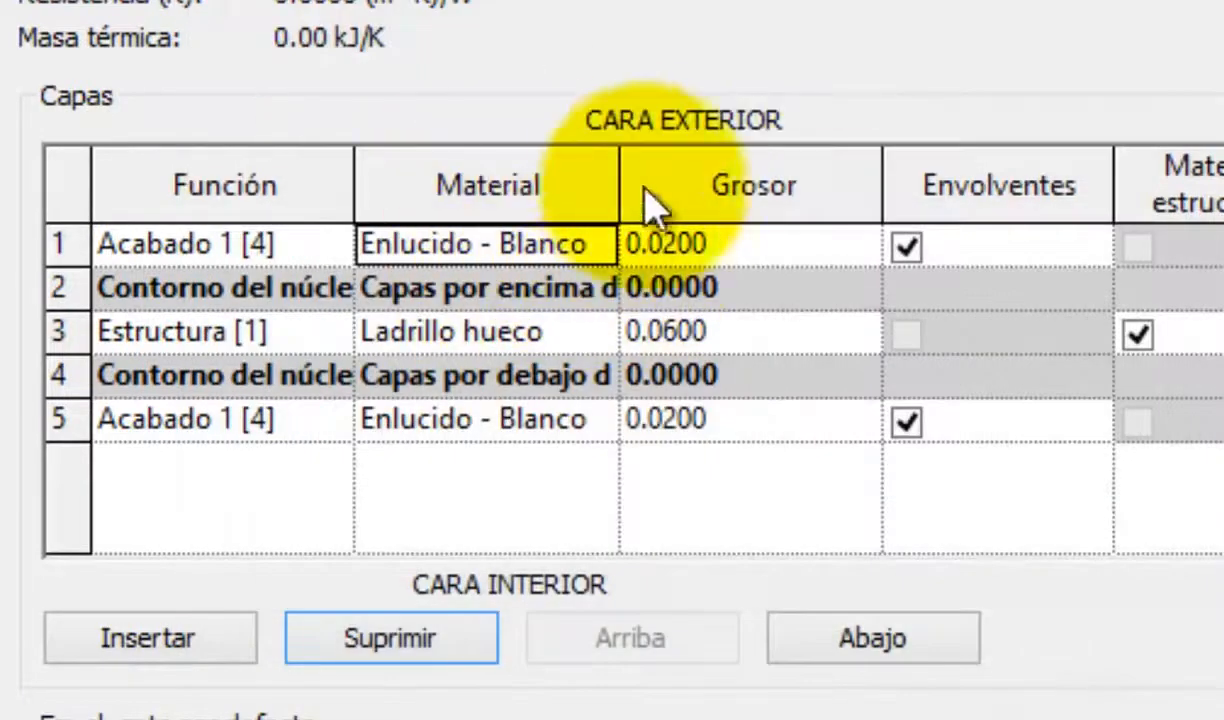
drag(626, 181, 654, 182)
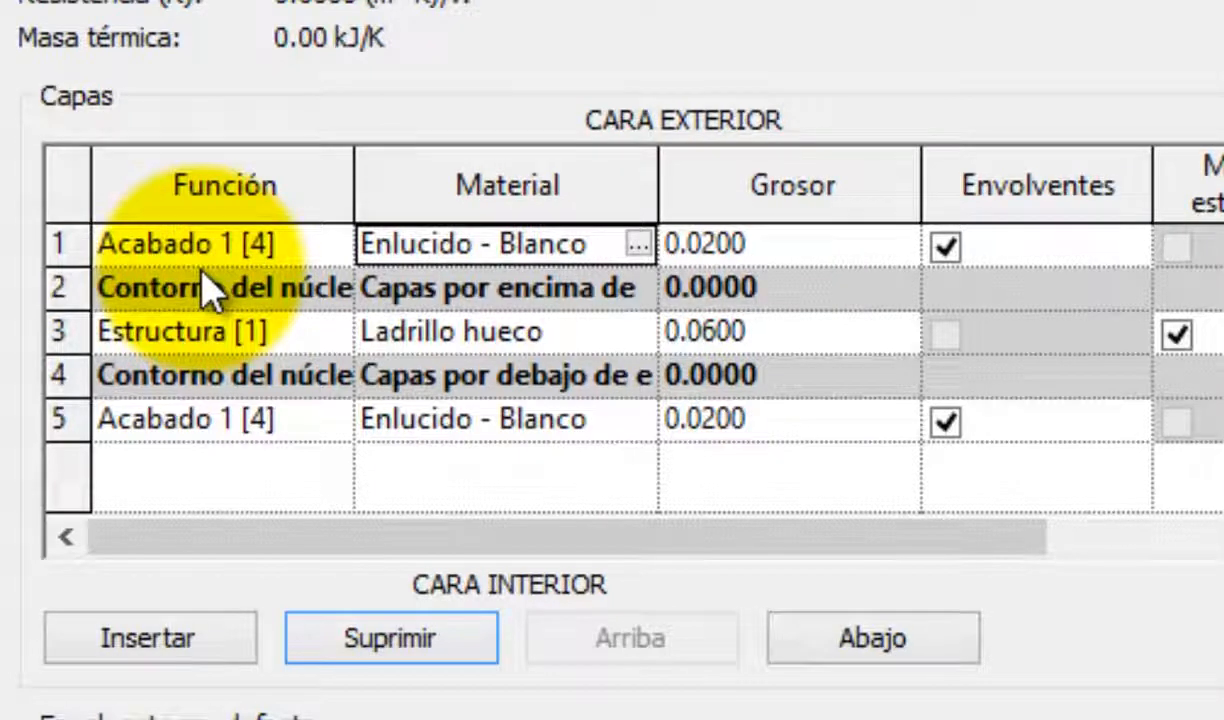
Review the function options for the Ladrillo hueco layer, and accept the wall's edited structure and type properties
click(322, 325)
click(330, 333)
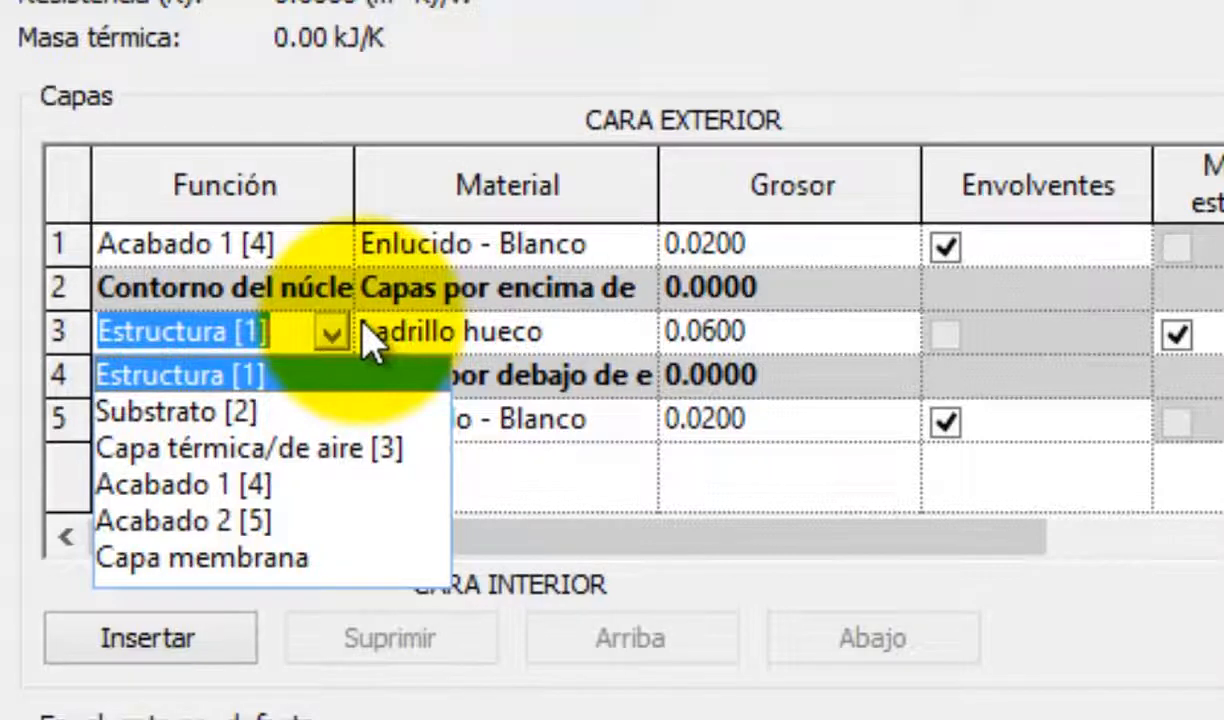
click(1223, 655)
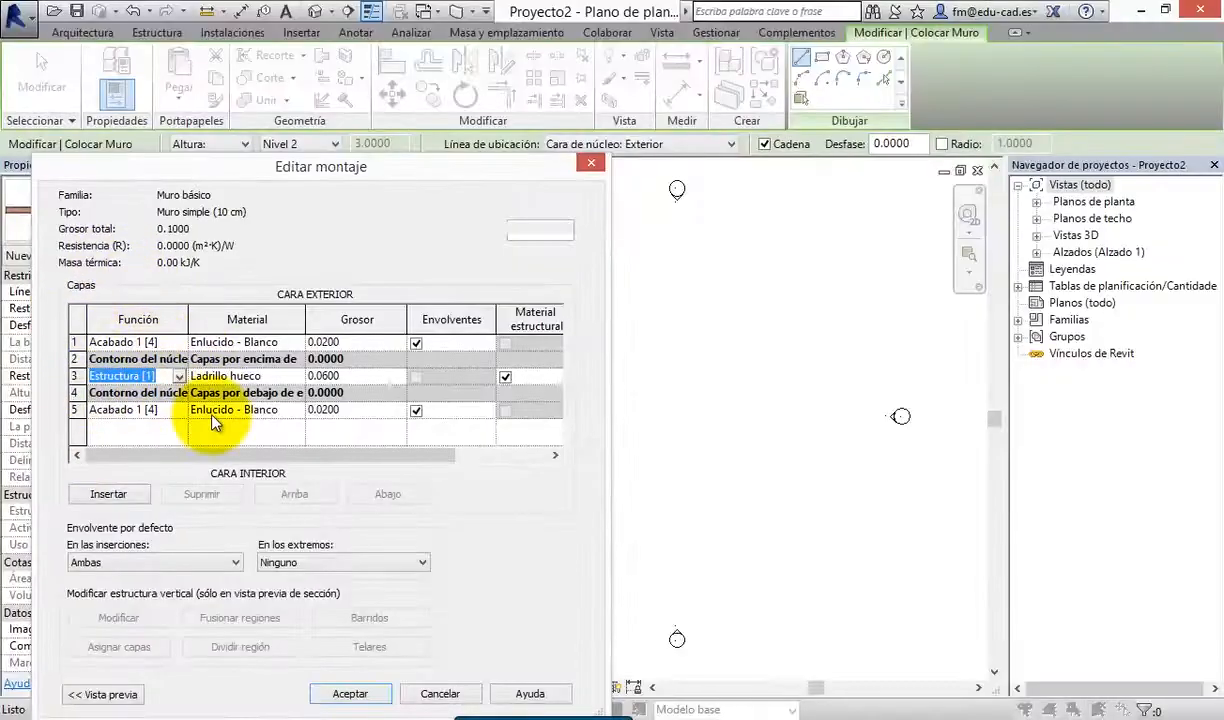
click(350, 697)
click(369, 690)
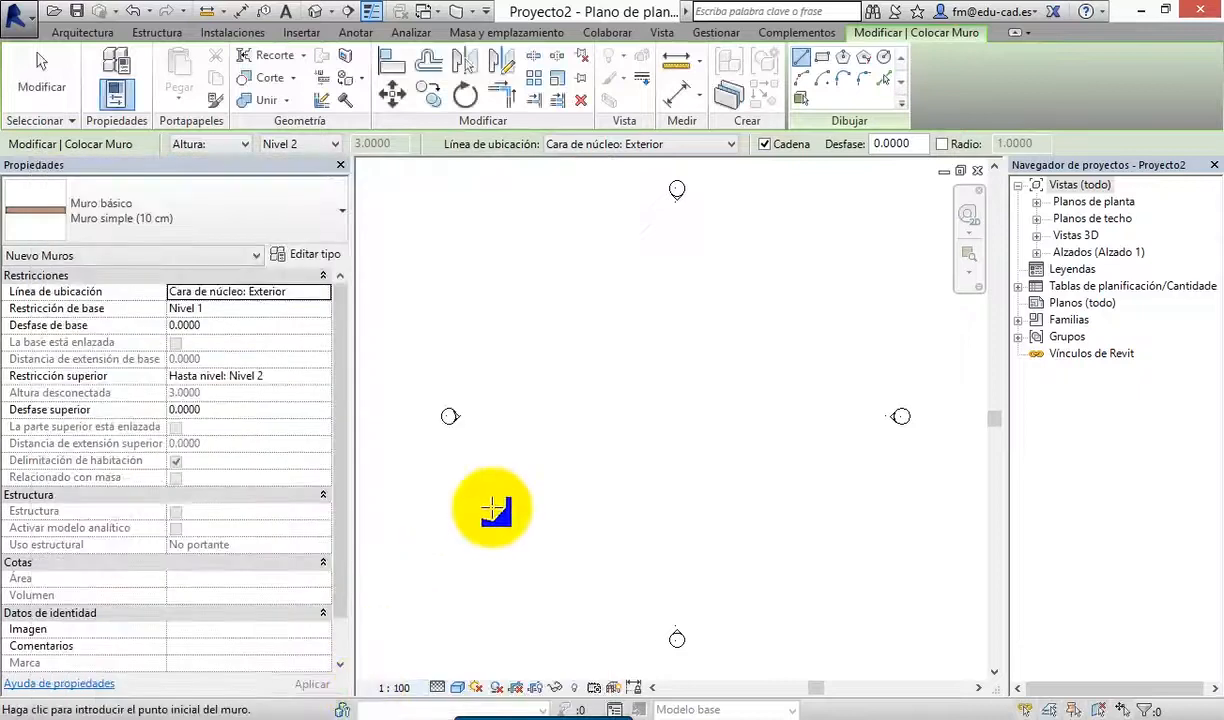
Draw two chained Muro simple (10 cm) walls forming an L: a horizontal one and a vertical one going down from its right end
click(80, 33)
click(106, 63)
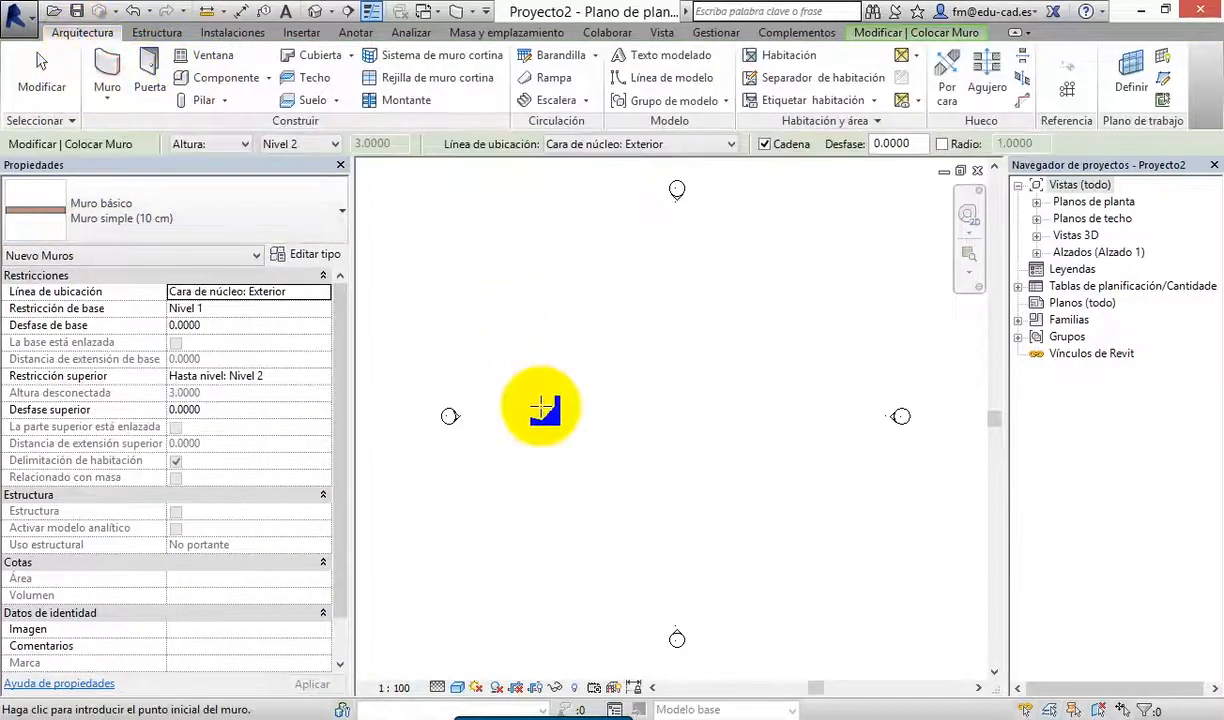
click(585, 426)
scroll(665, 430, up, 4)
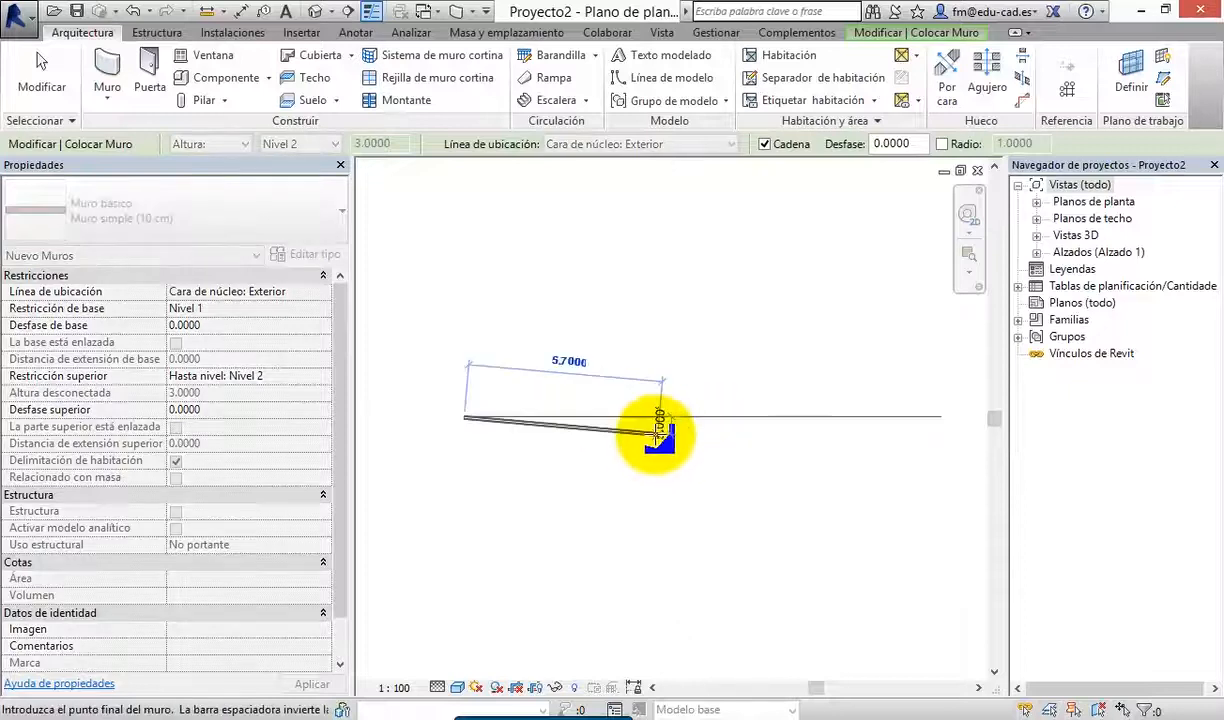
click(520, 411)
click(520, 483)
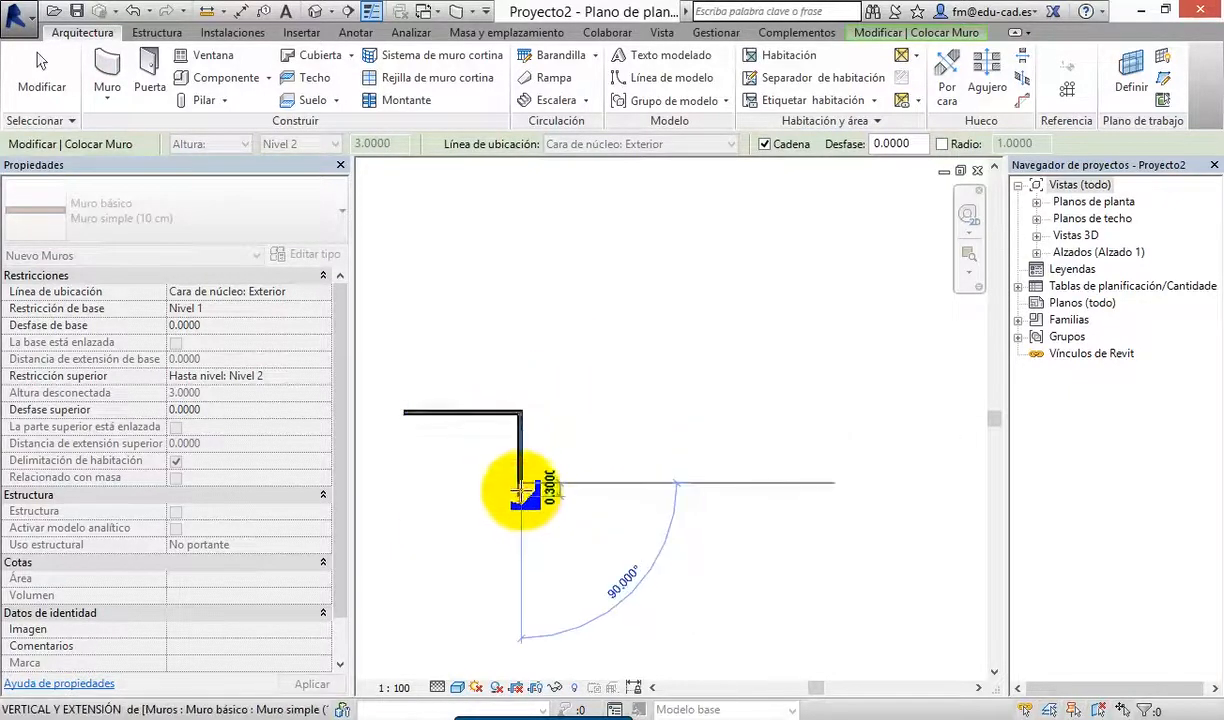
key(Escape)
key(Escape)
Draw a vertical wall about 1.1 m long from above, ending on the horizontal wall to form a T junction
scroll(503, 429, up, 3)
middle_drag(522, 433, 773, 412)
scroll(671, 414, up, 1)
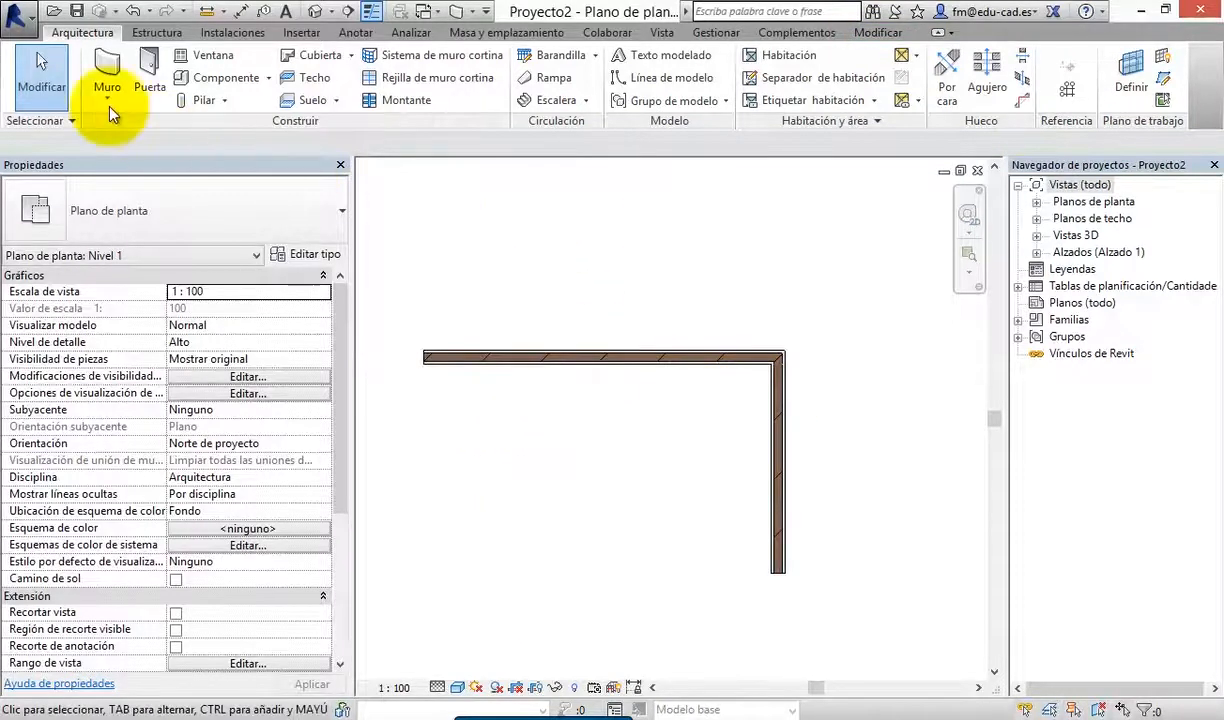
click(107, 65)
click(520, 205)
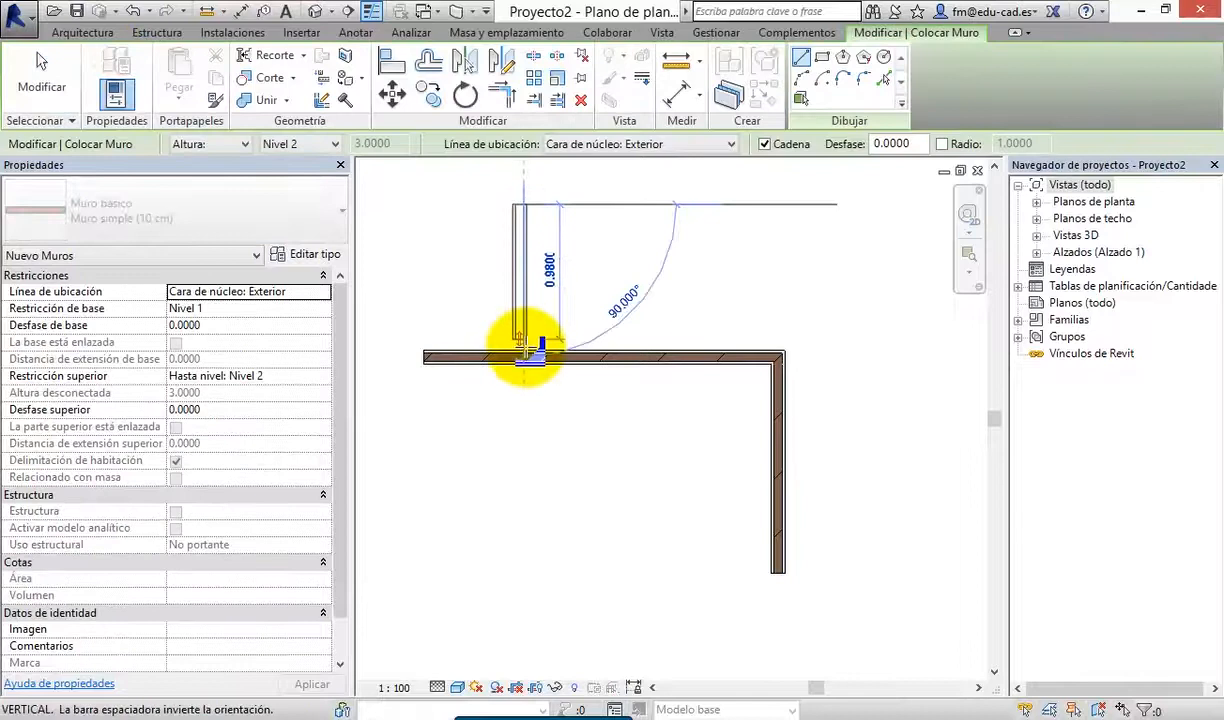
click(522, 355)
key(Escape)
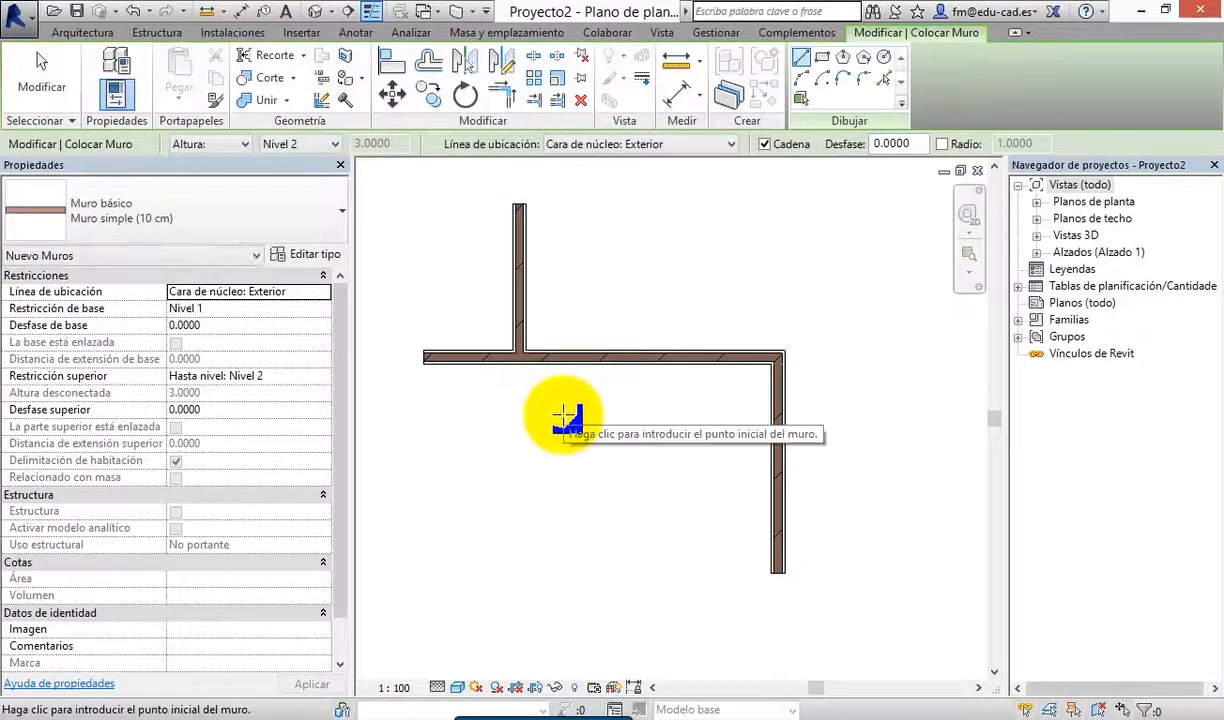
In the structure of the T junction's vertical wall, set the function of both Enlucido - Blanco layers to Estructura [1]
scroll(519, 369, up, 2)
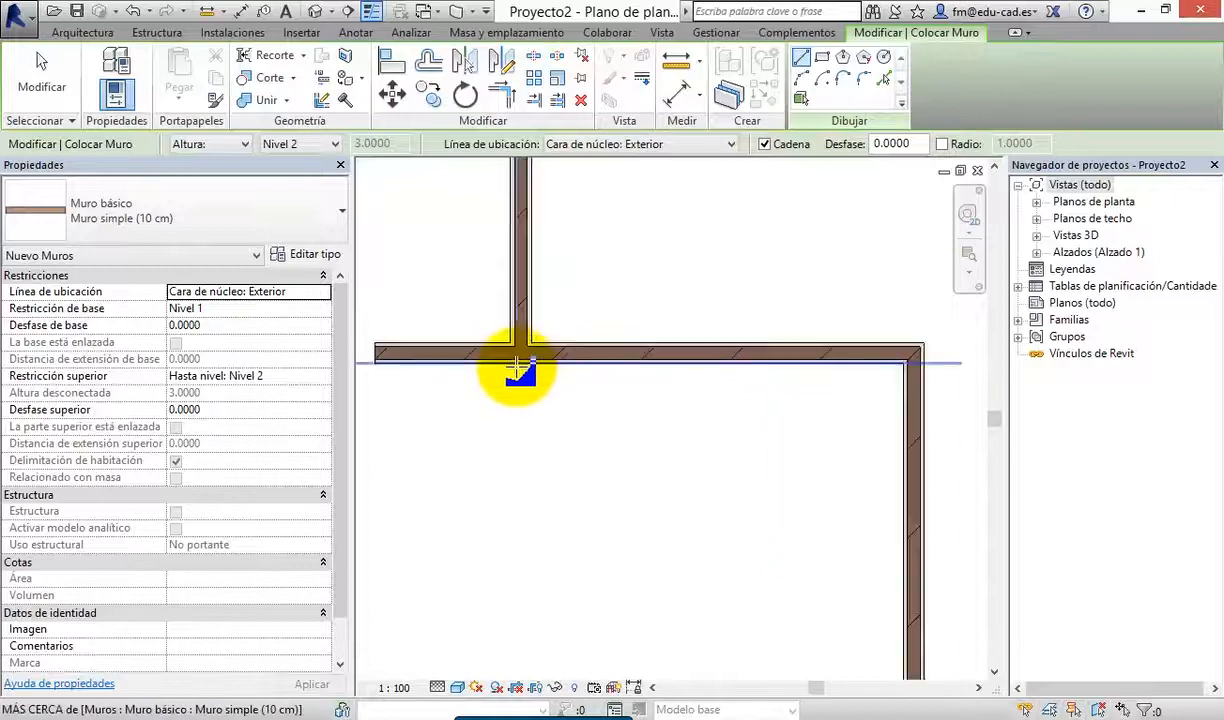
scroll(519, 369, up, 2)
middle_drag(519, 365, 647, 513)
key(Escape)
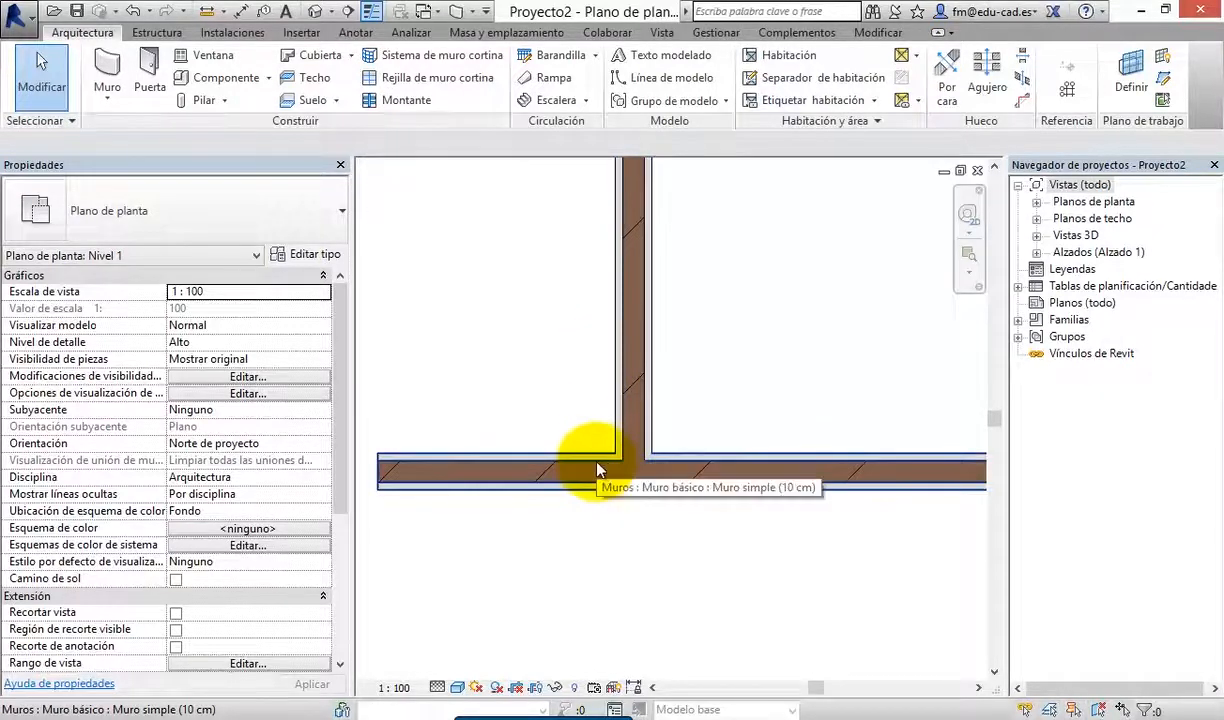
middle_drag(647, 526, 681, 530)
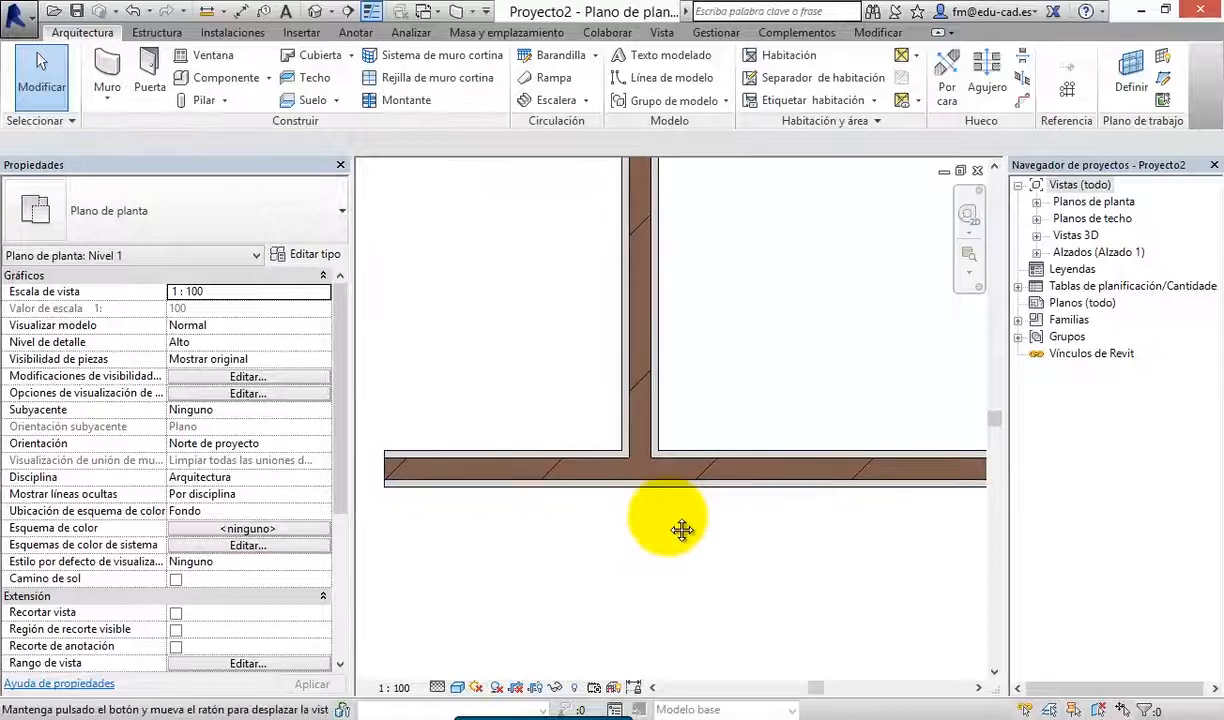
click(656, 388)
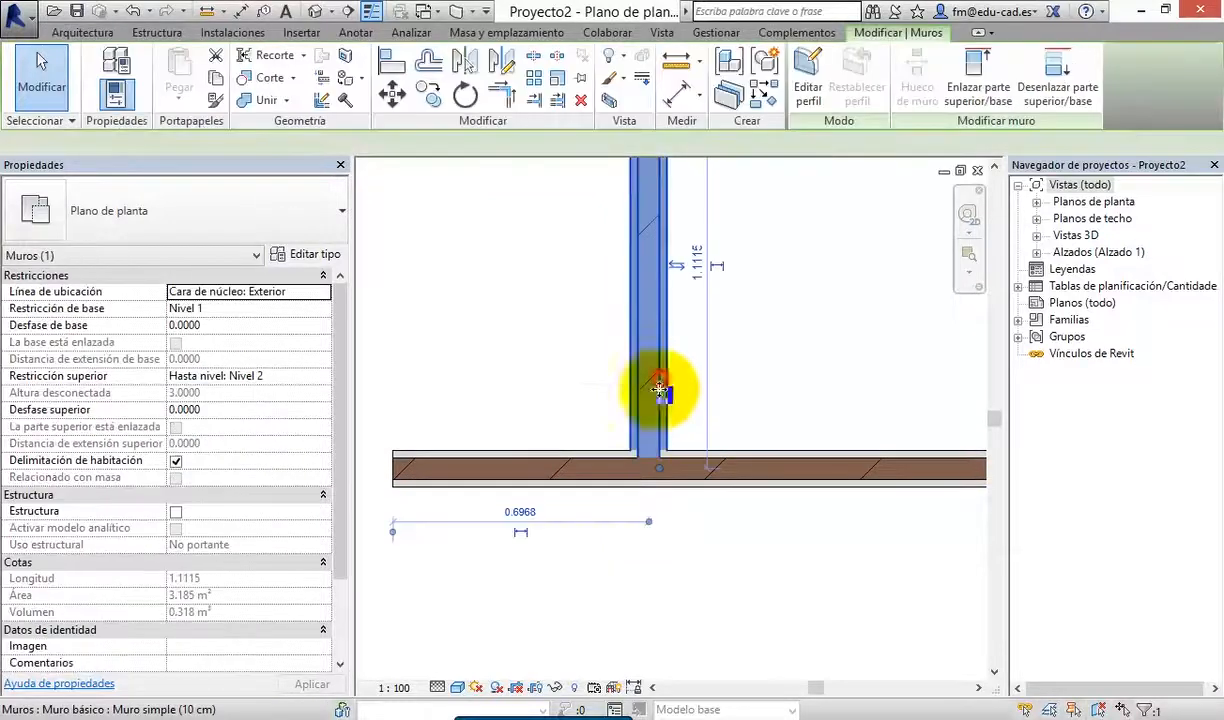
click(300, 255)
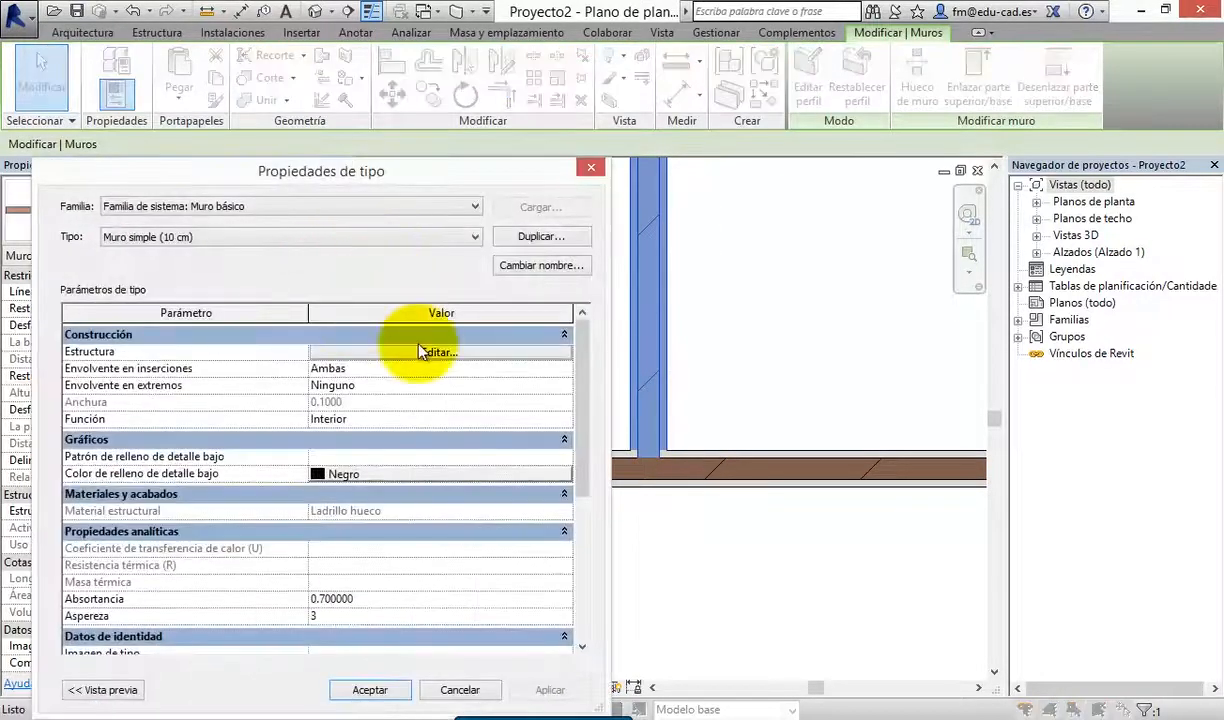
click(455, 353)
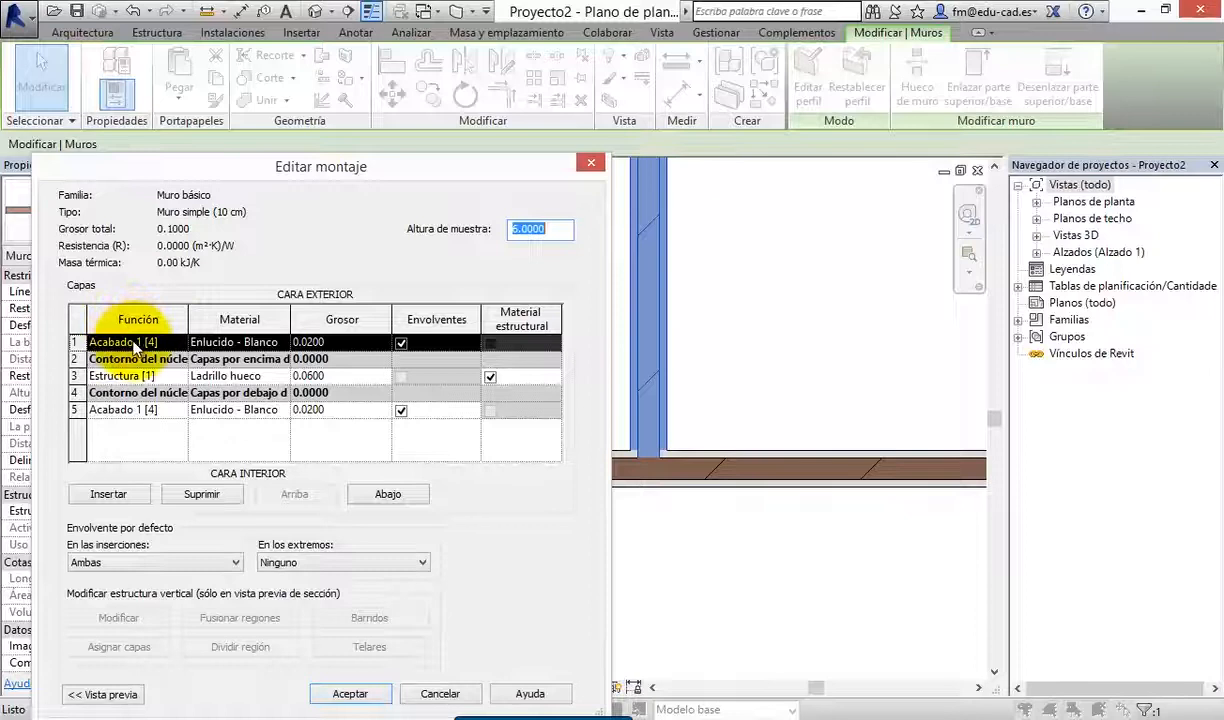
click(140, 342)
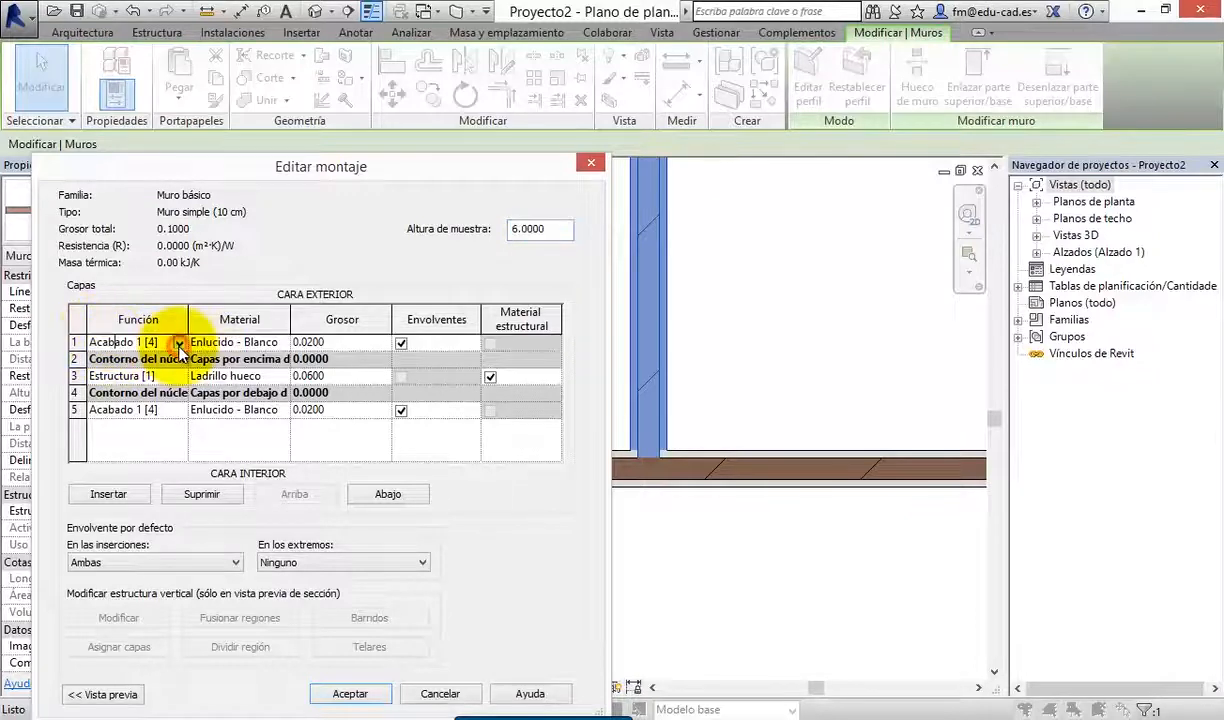
click(179, 344)
click(128, 368)
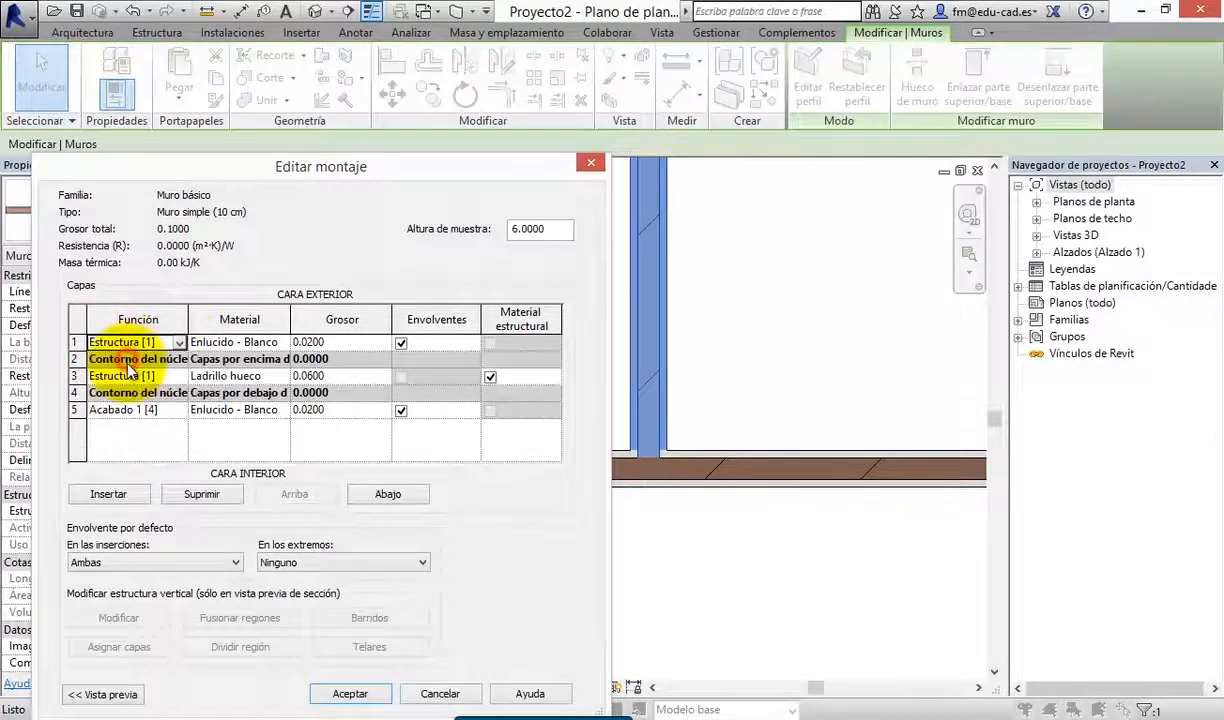
click(150, 410)
click(181, 411)
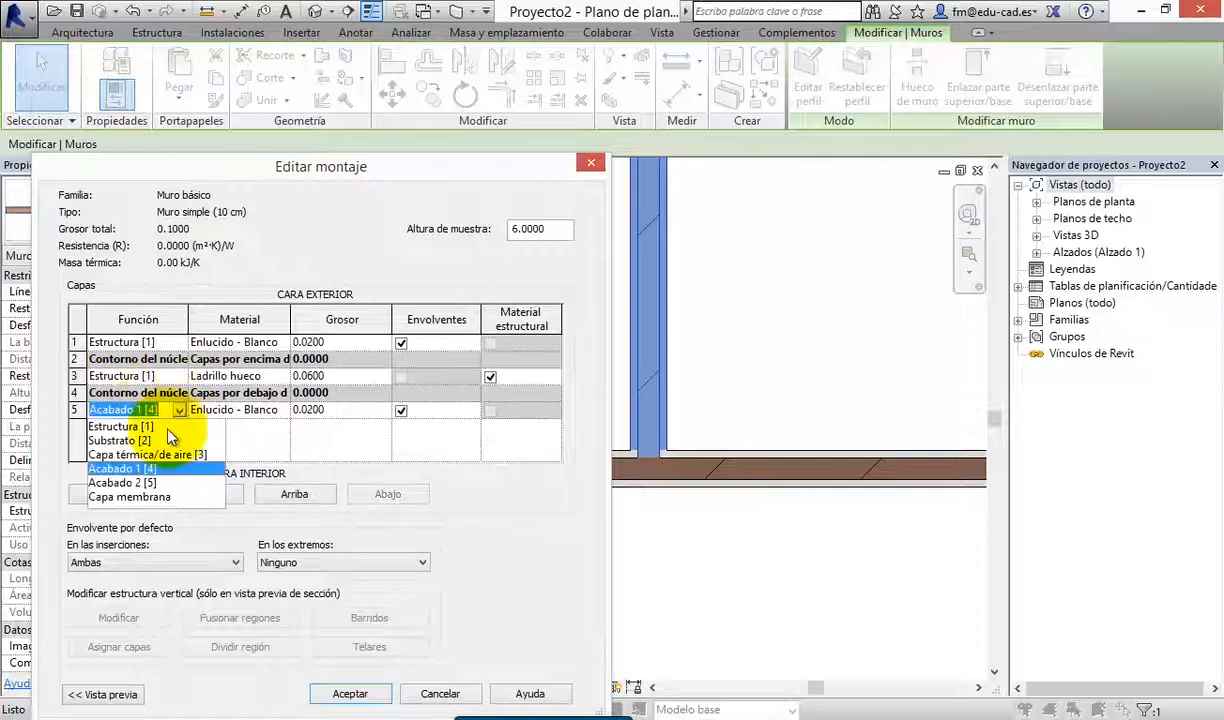
click(115, 425)
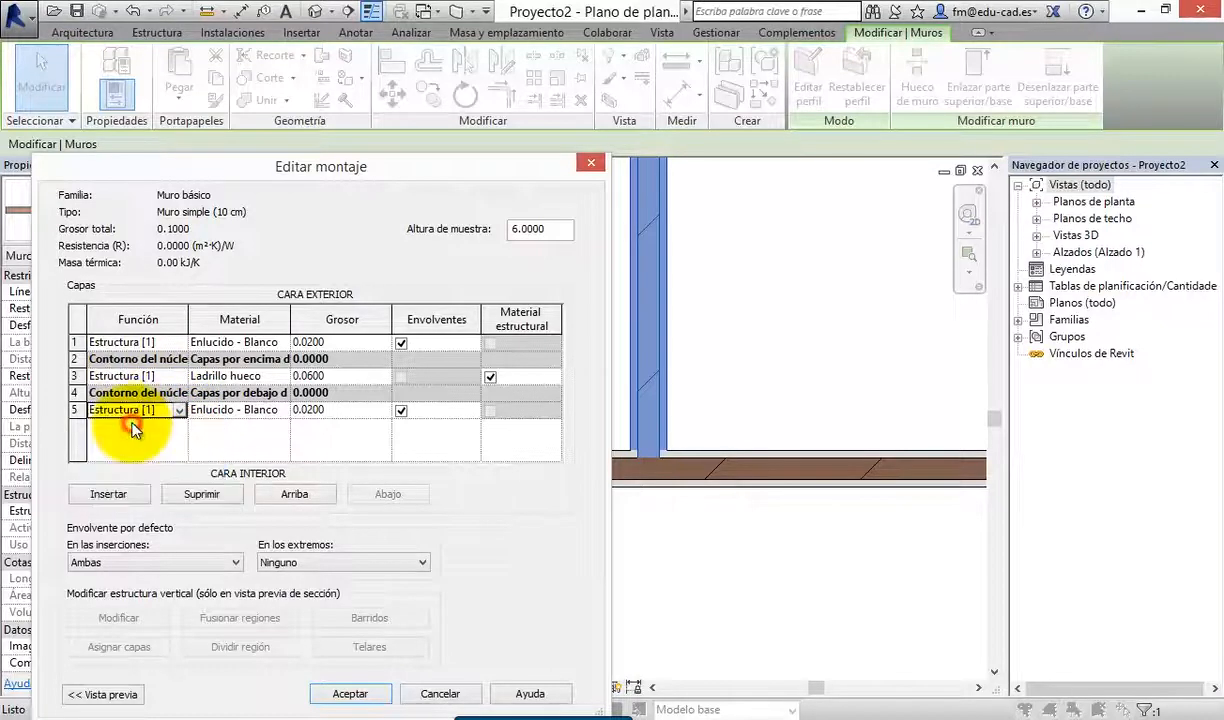
Set the function of the Ladrillo hueco layer to Acabado 1 [4], and accept the structure and type properties
click(150, 376)
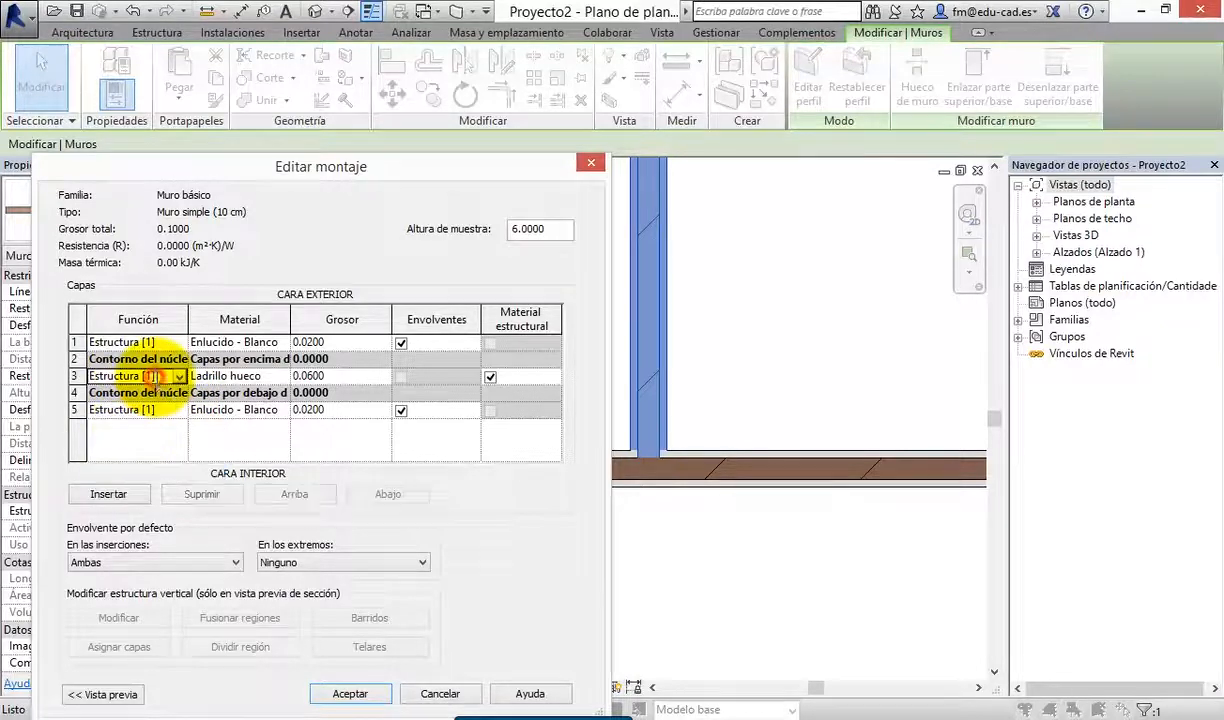
click(179, 376)
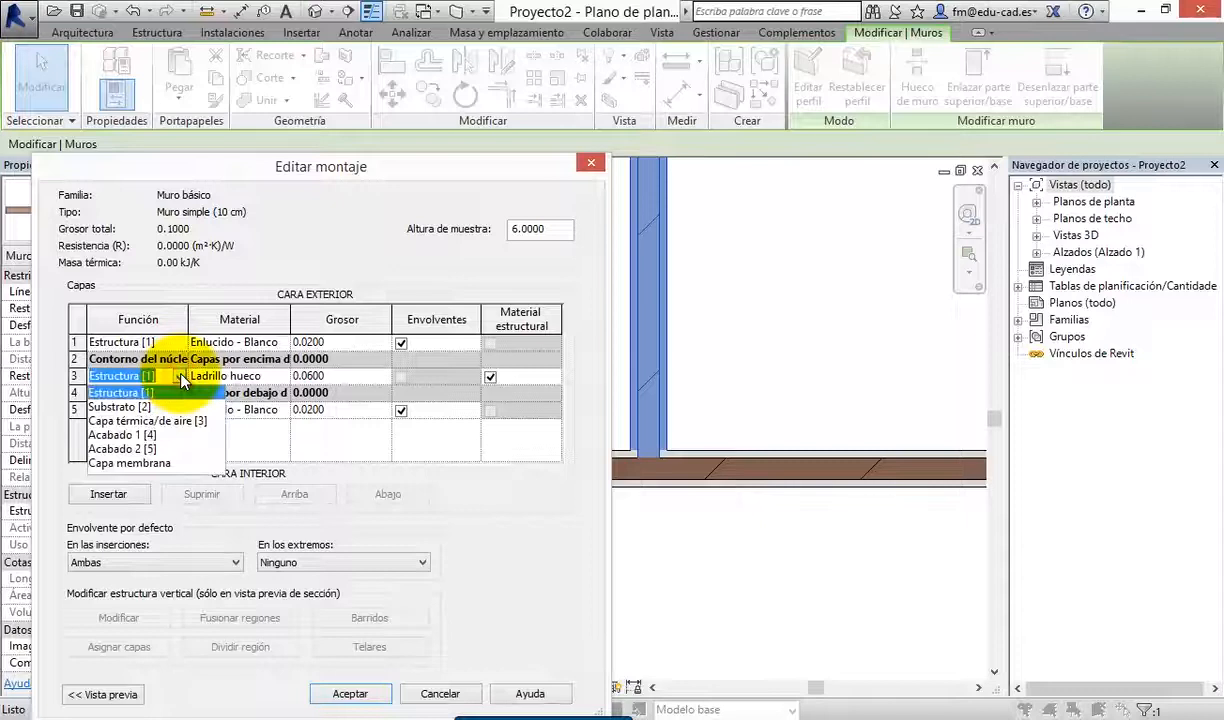
click(112, 436)
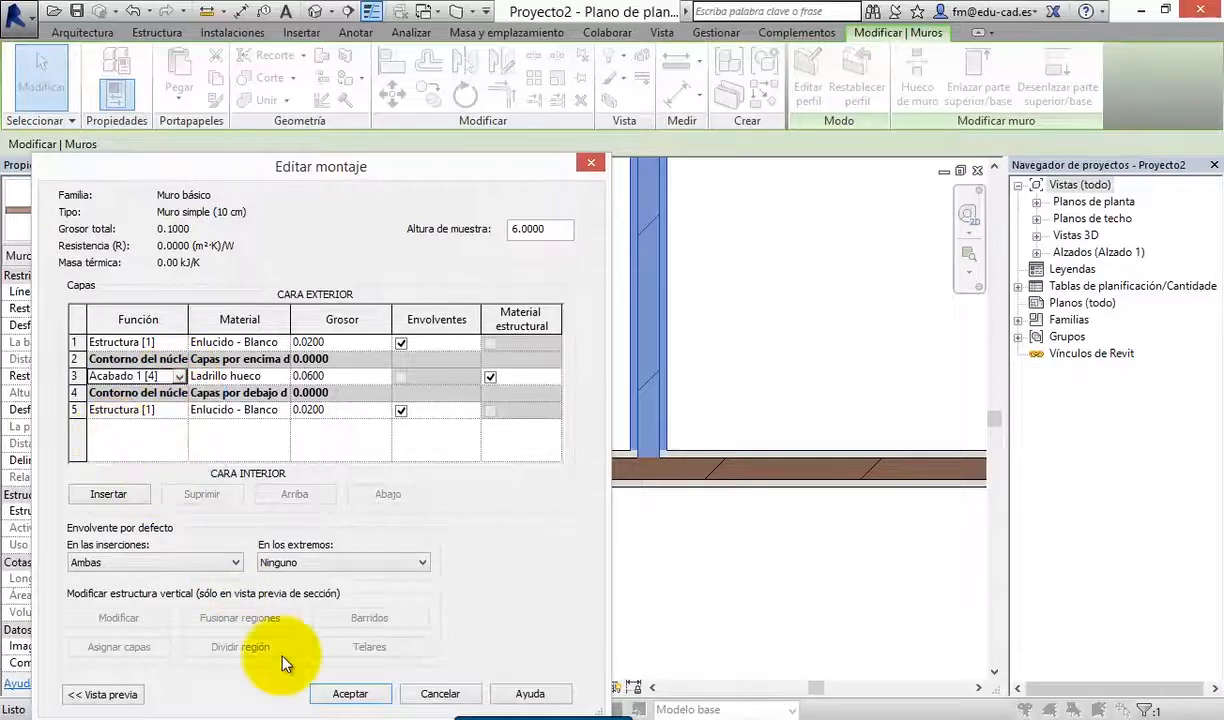
click(348, 692)
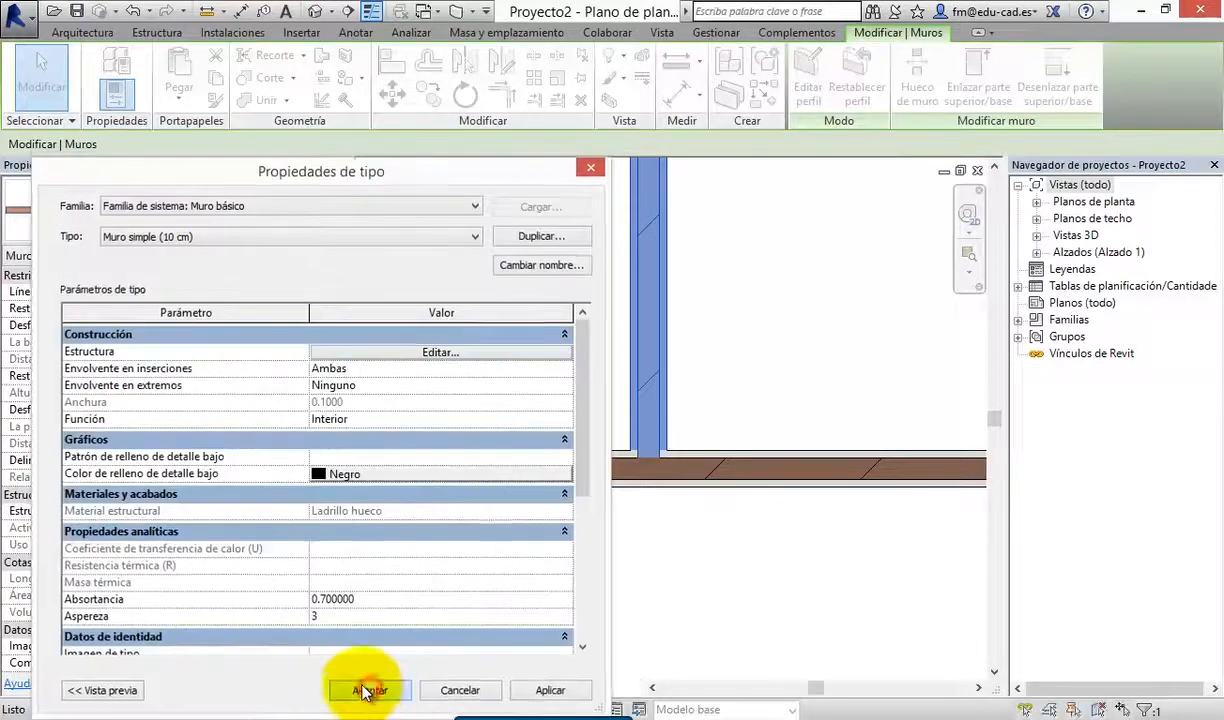
click(369, 692)
click(694, 624)
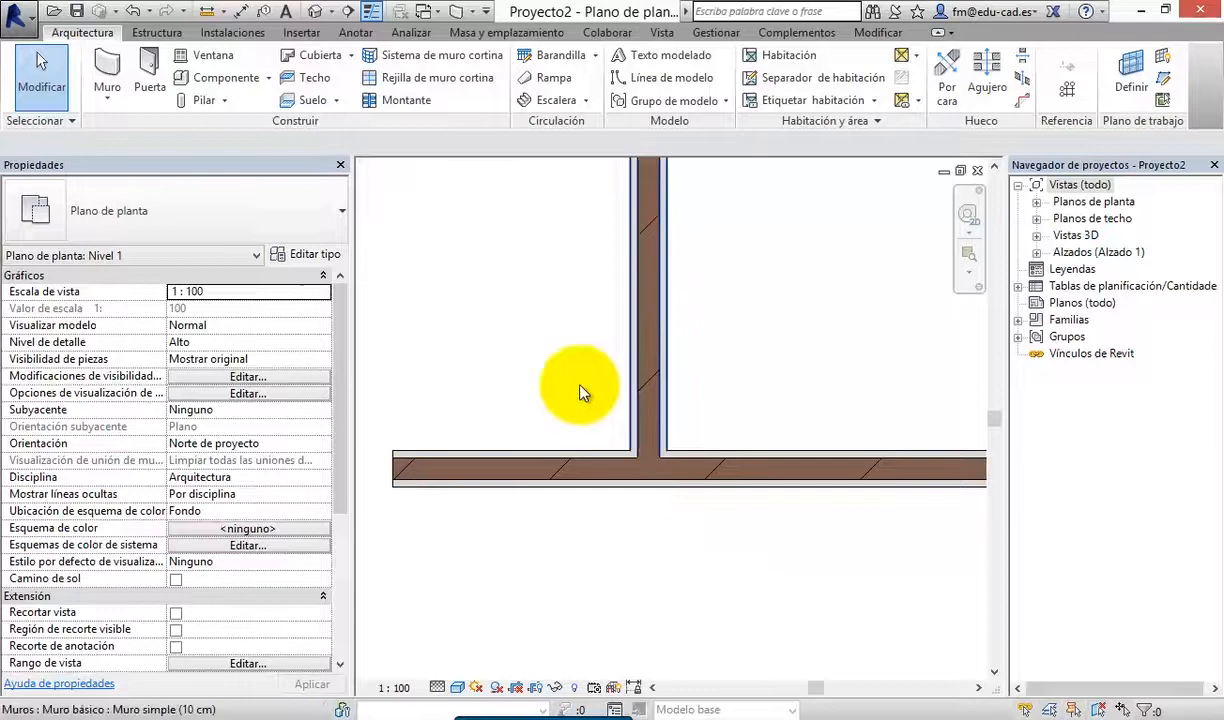
In the horizontal wall's structure, move the exterior Enlucido - Blanco layer down inside the core boundary, and accept the type changes
click(535, 462)
click(309, 255)
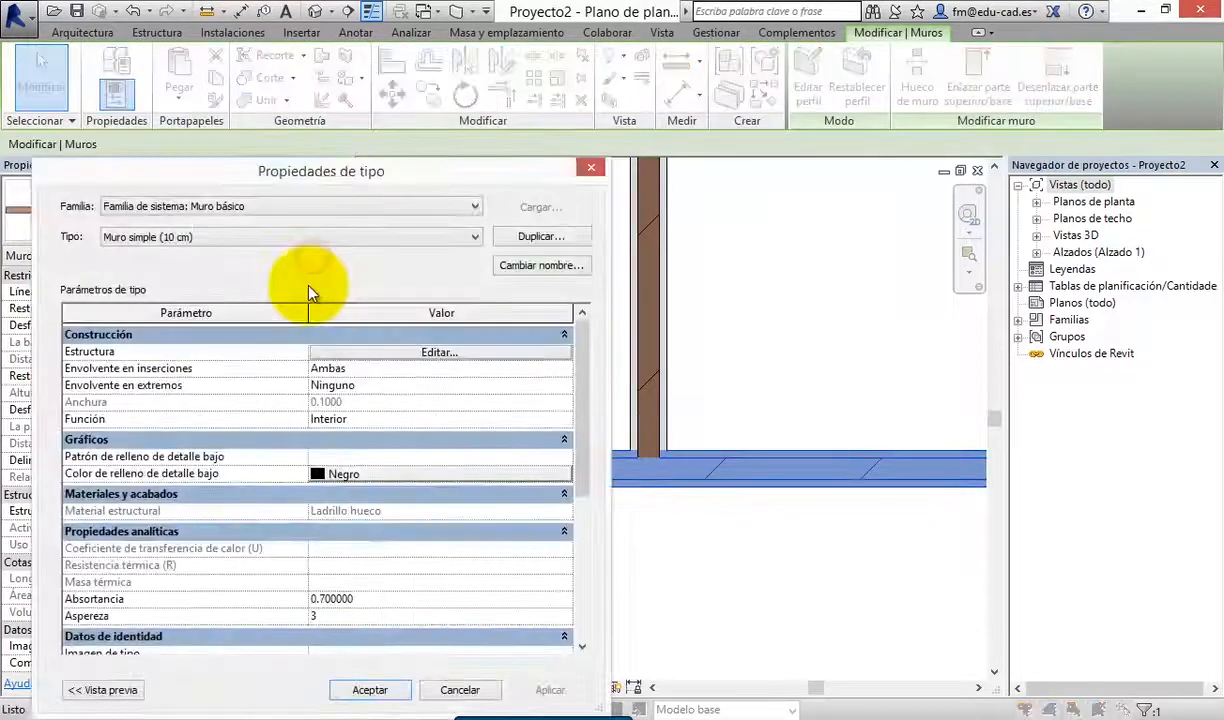
click(466, 356)
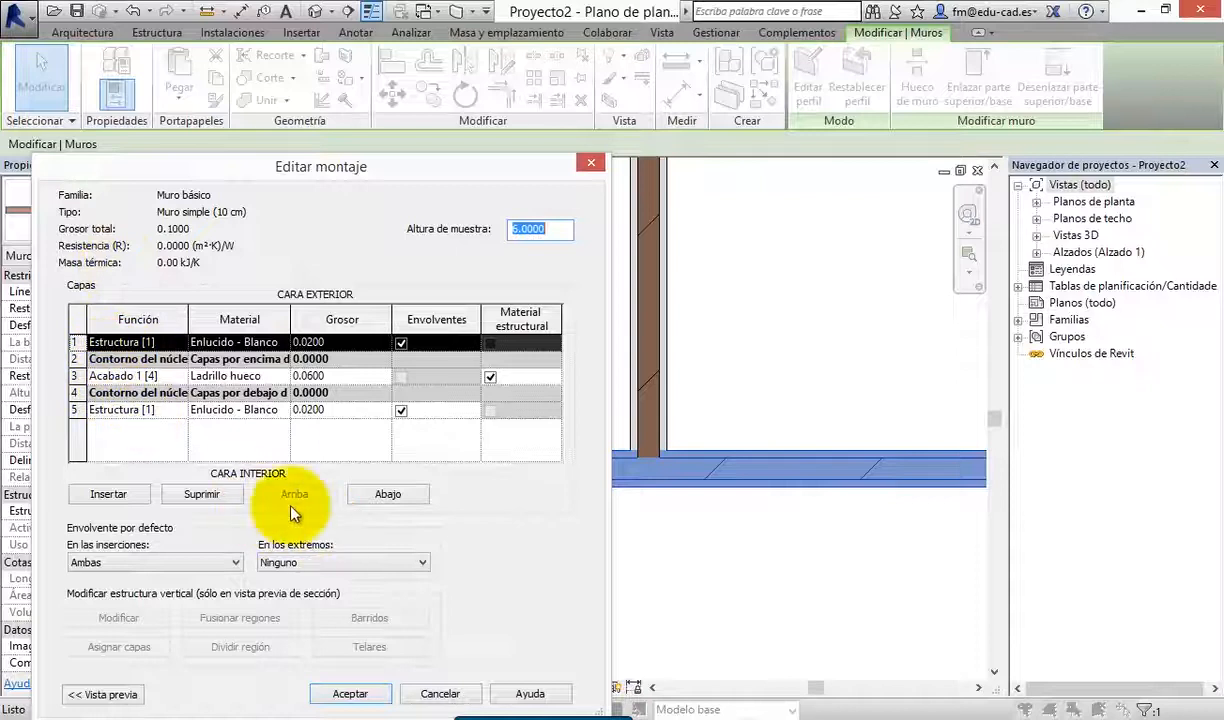
click(388, 494)
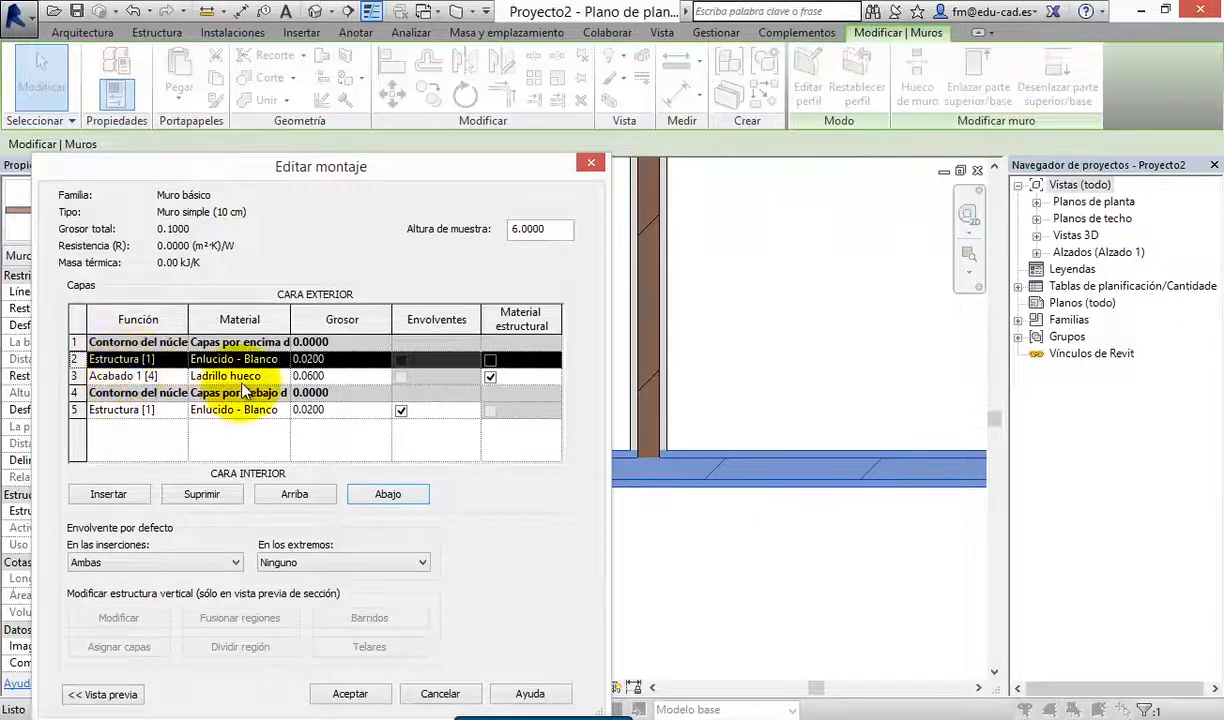
click(345, 697)
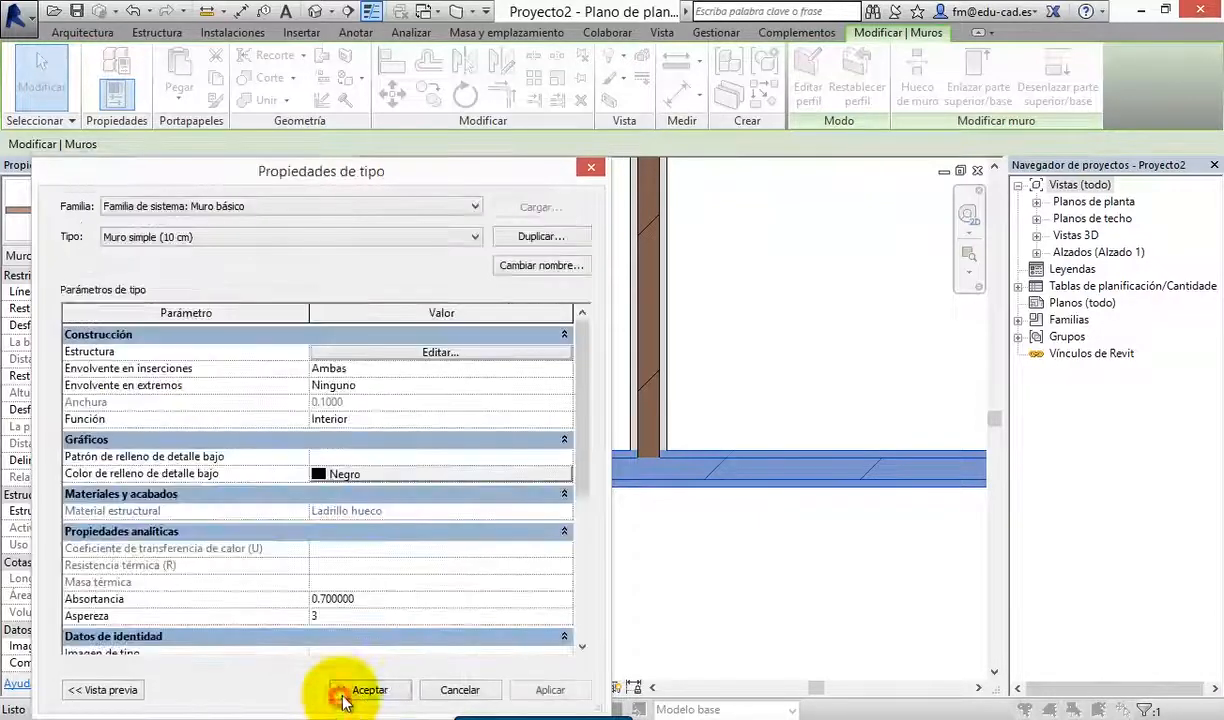
click(366, 688)
click(545, 608)
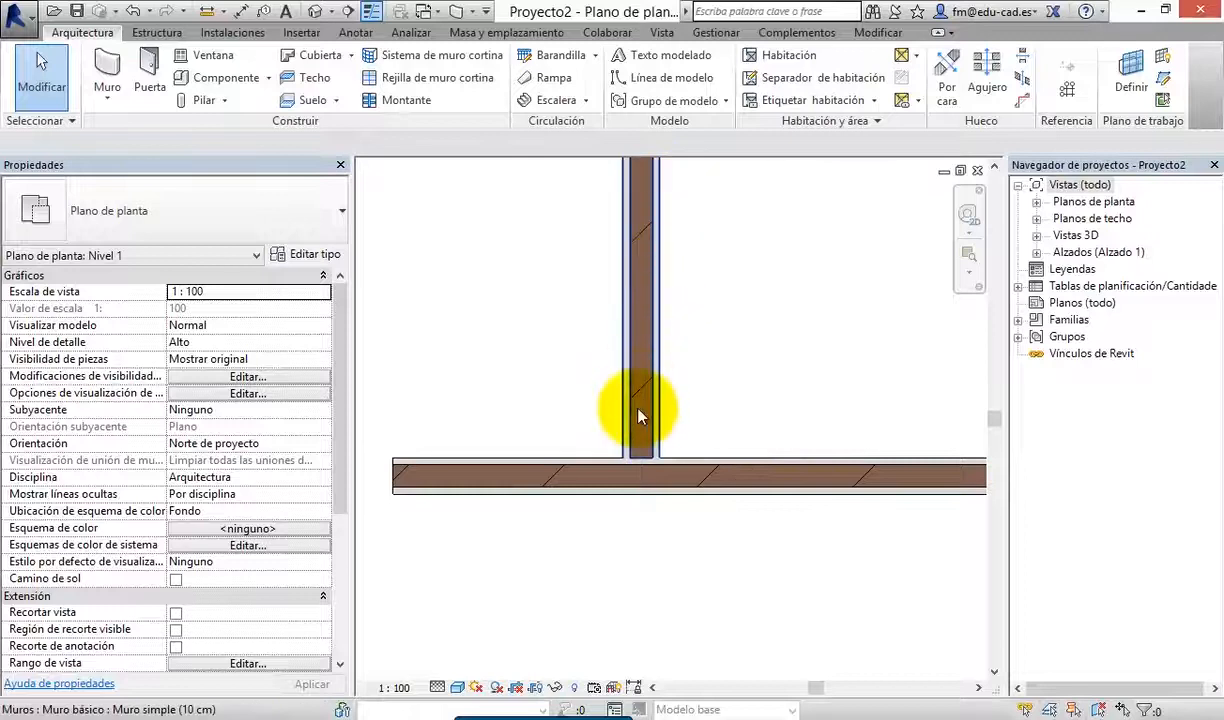
In the vertical wall's type structure, move the Enlucido - Blanco layer inside the core back up outside the exterior core boundary
click(652, 377)
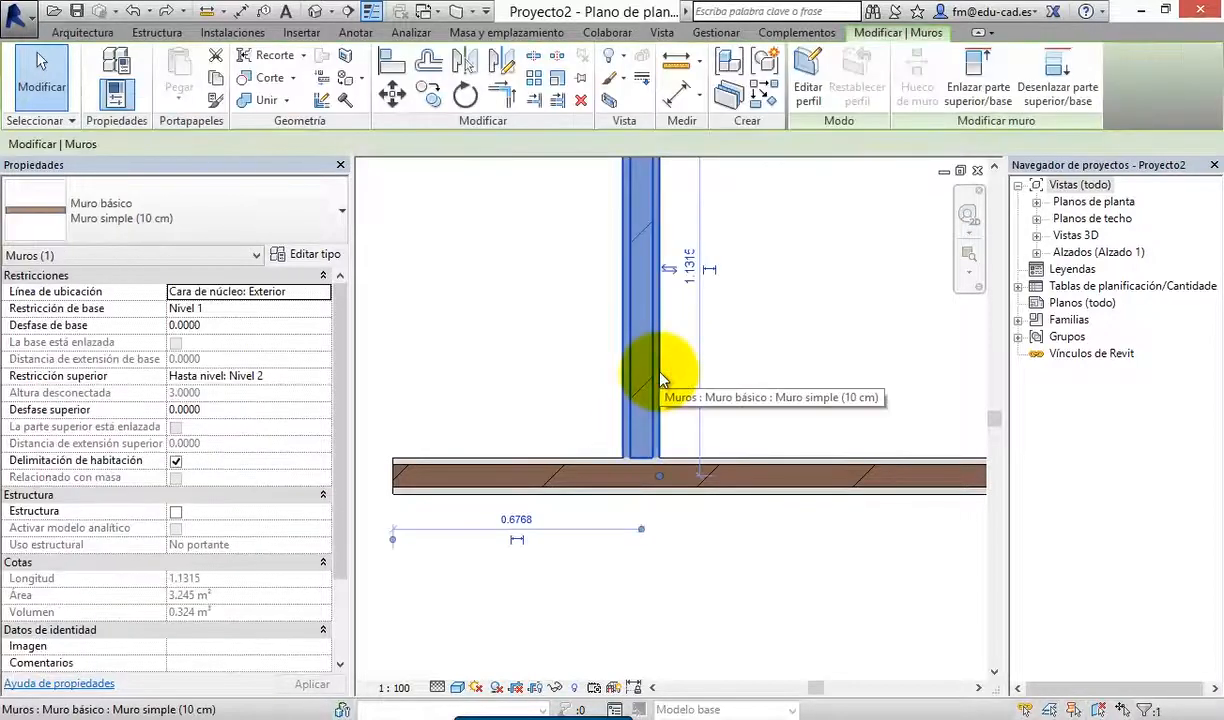
click(305, 254)
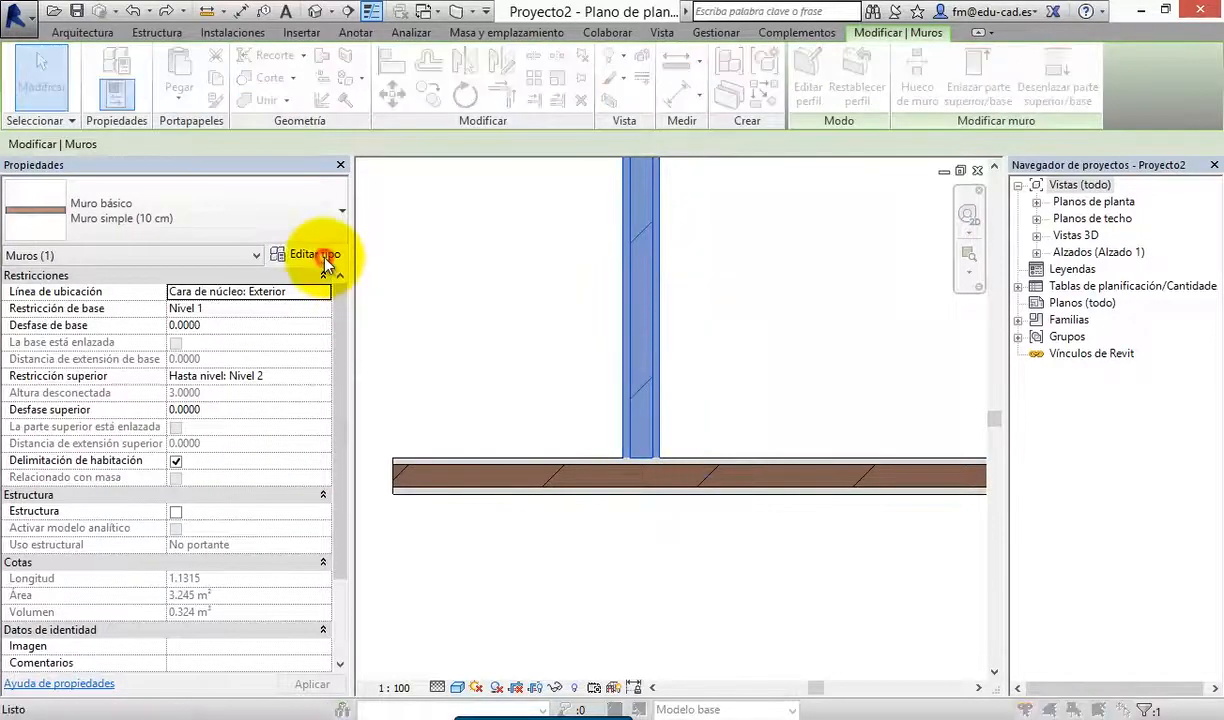
click(480, 354)
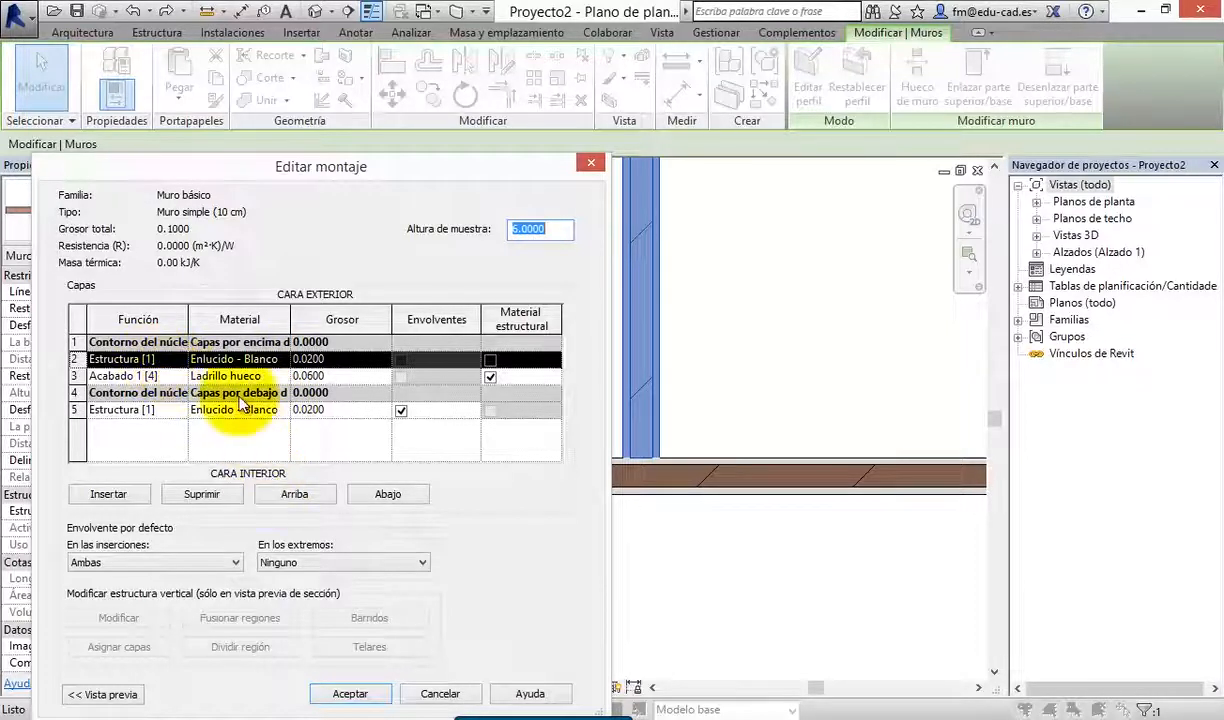
click(322, 495)
Set the Ladrillo hueco layer's function to Estructura [1], accept the structure and type properties, and deselect the wall
click(150, 377)
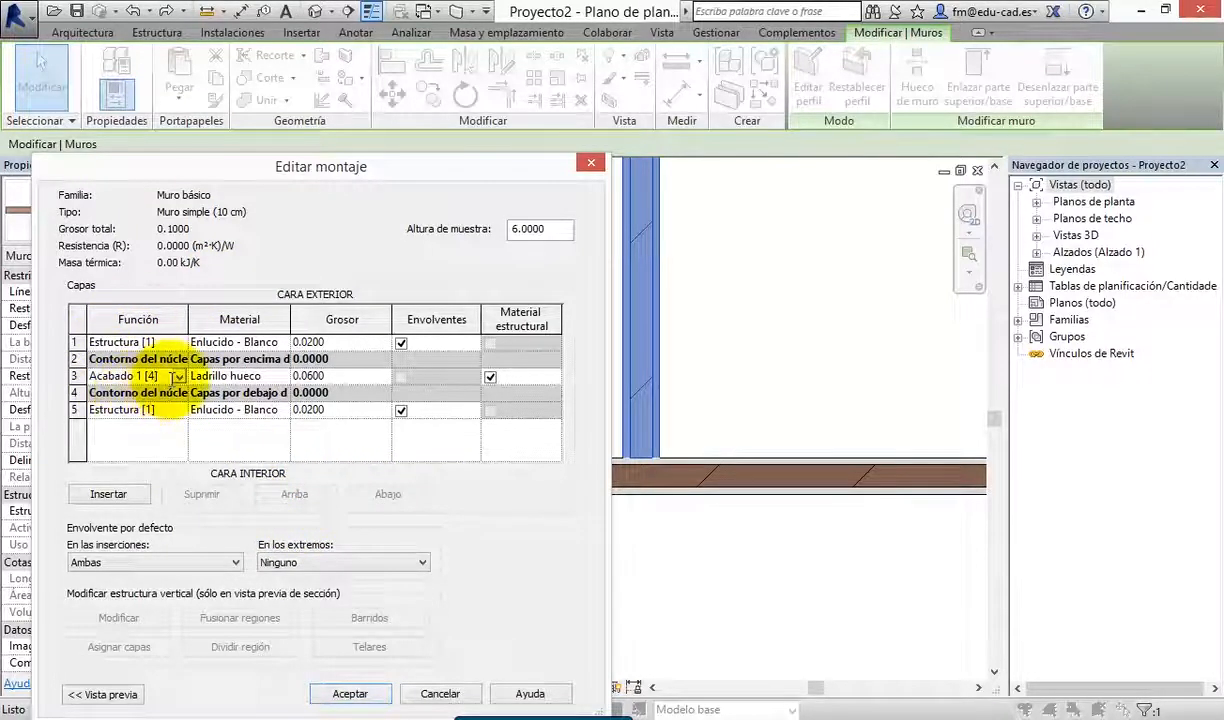
click(179, 377)
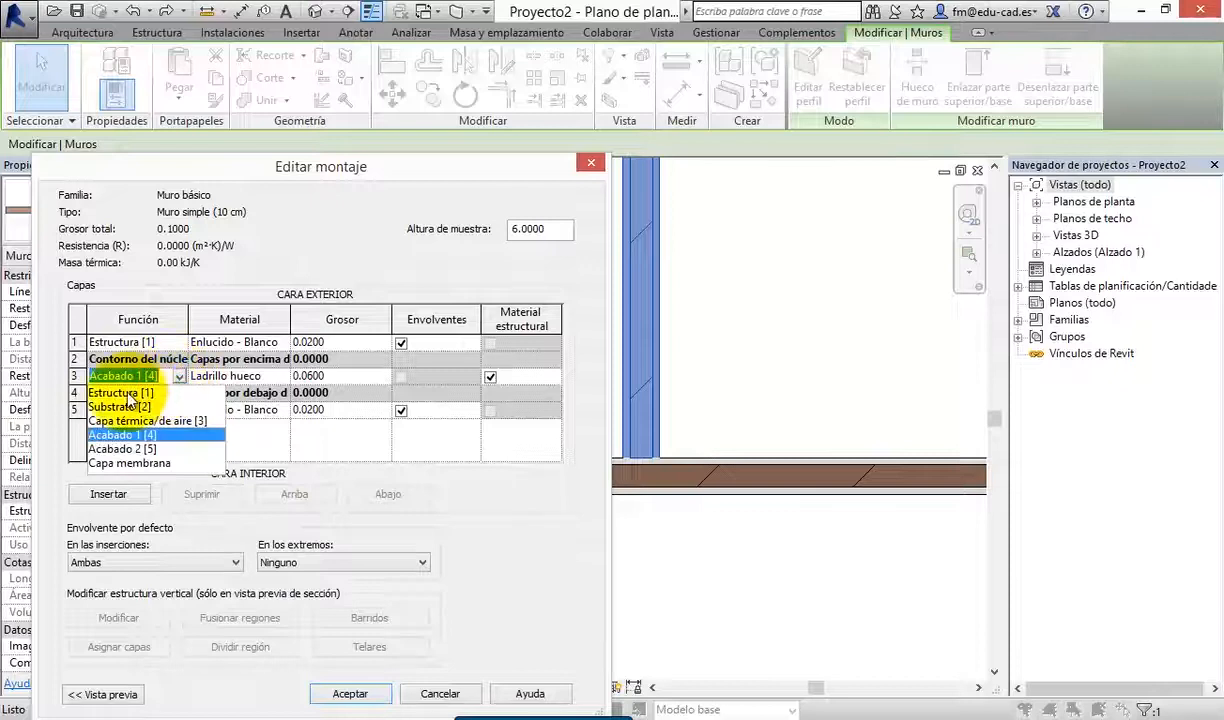
click(127, 393)
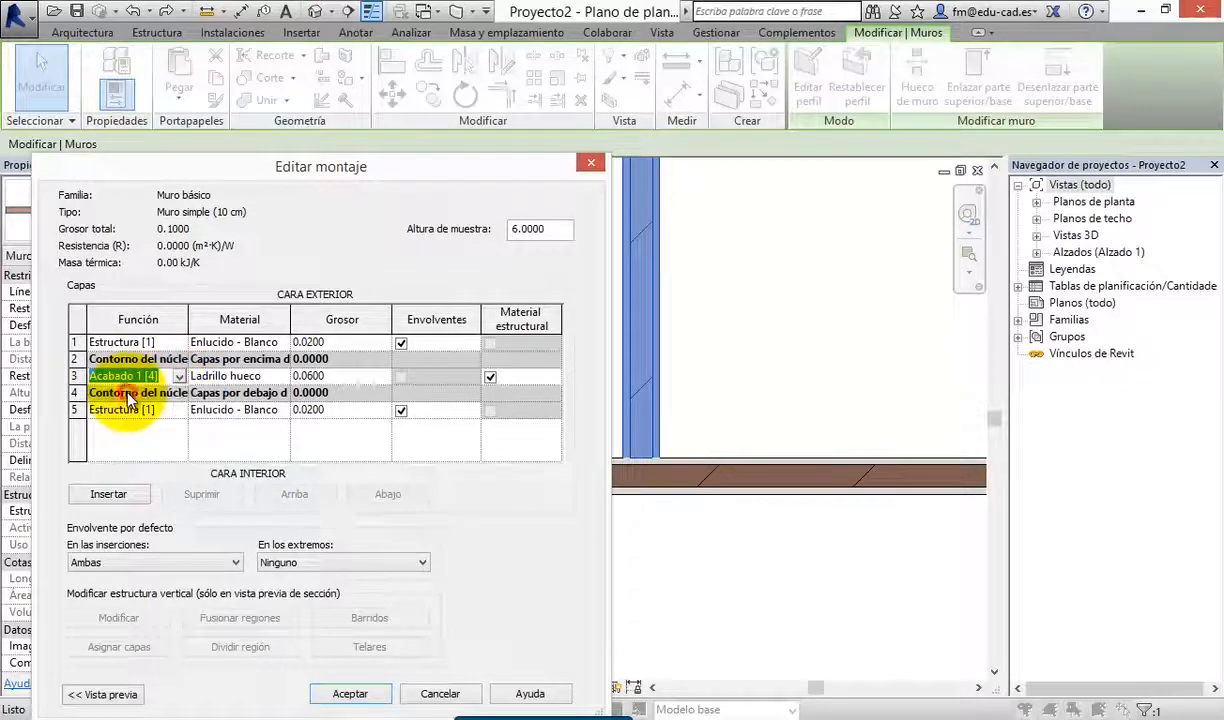
click(347, 692)
click(378, 697)
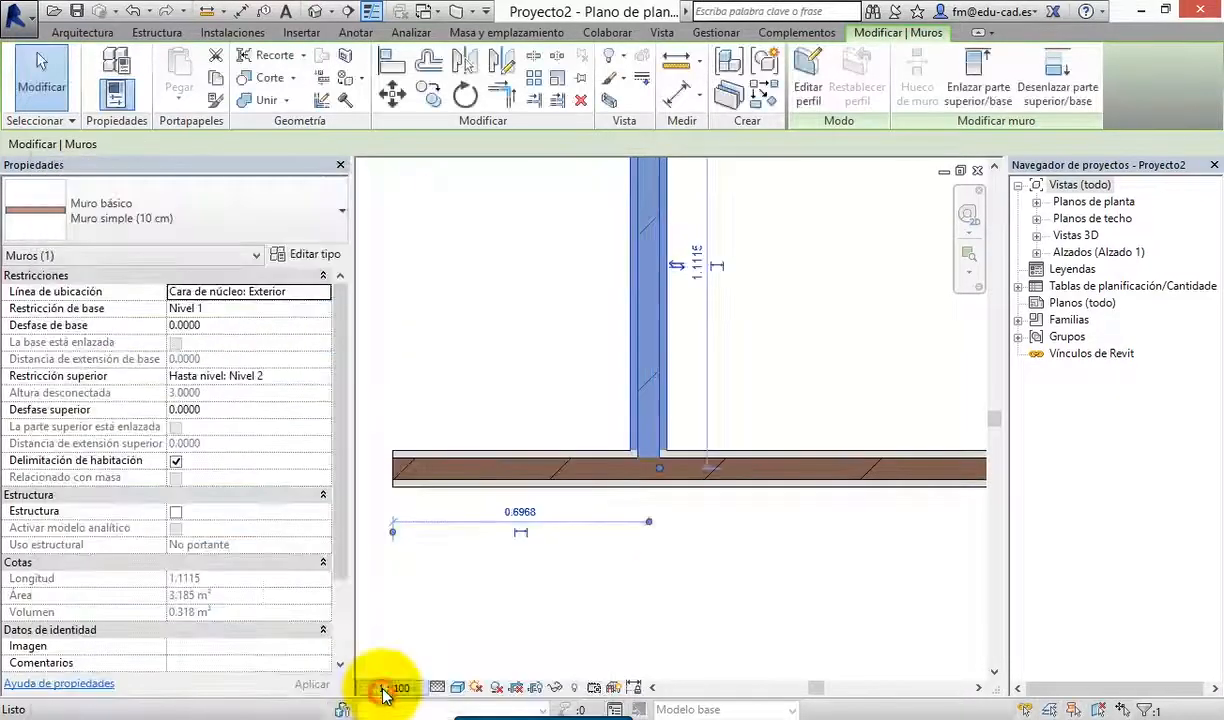
click(692, 582)
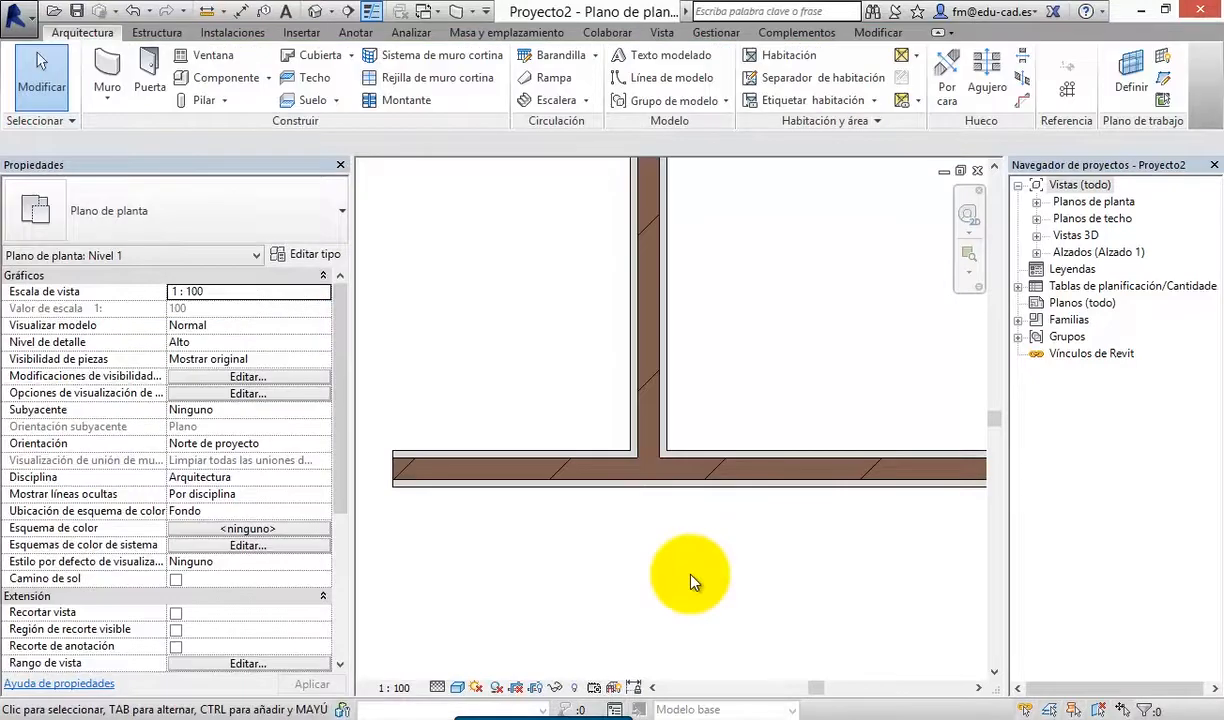